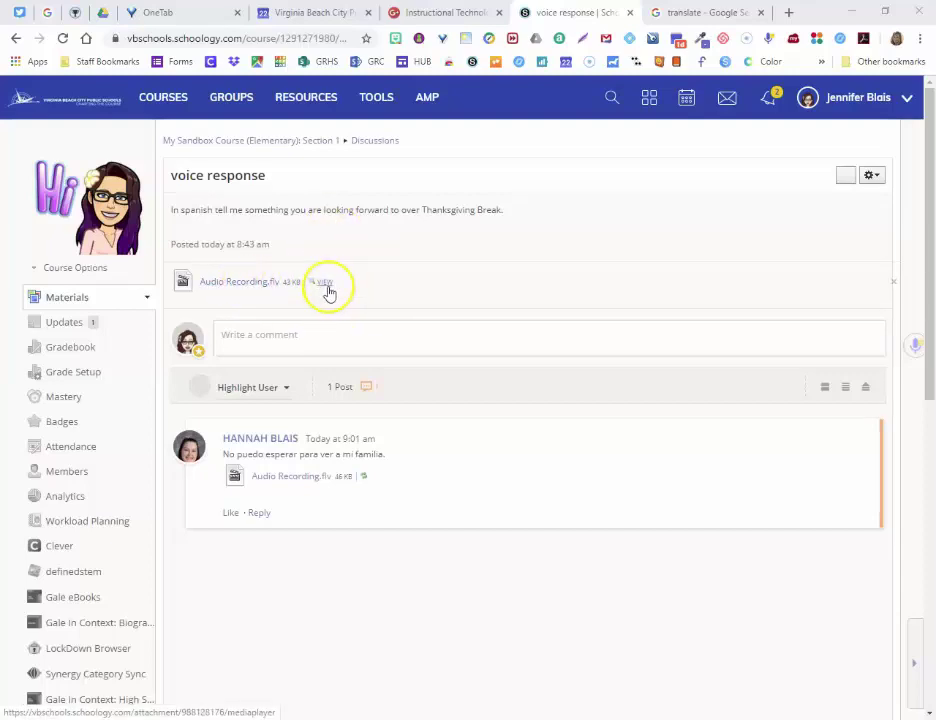
Step: Play the audio recording attached to the voice response discussion prompt and close the player
{"action": "left_click", "coordinate": [327, 292]}
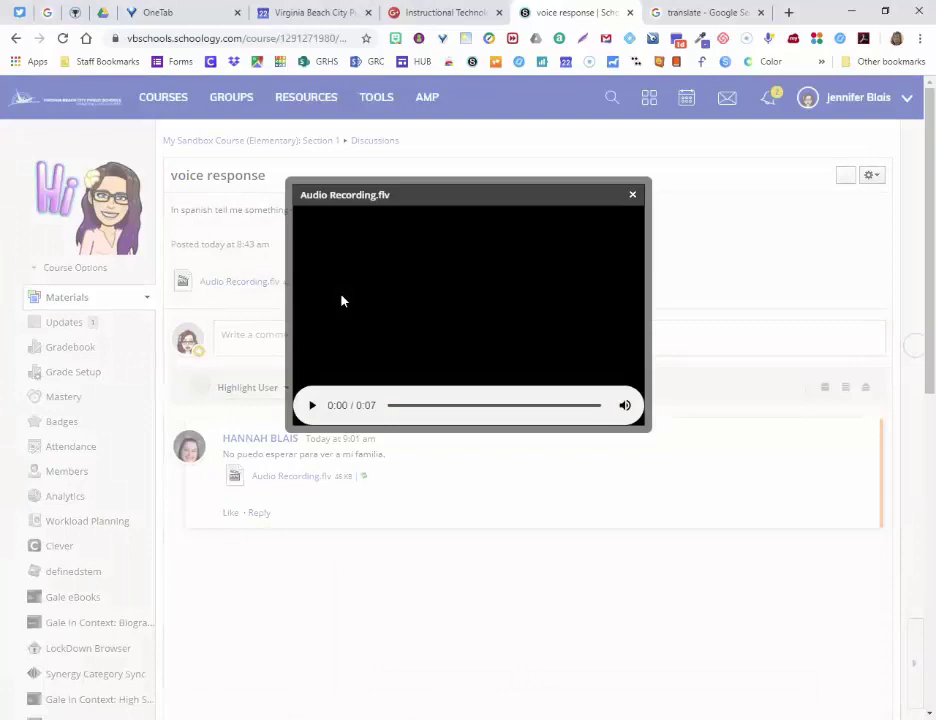
{"action": "left_click", "coordinate": [311, 410]}
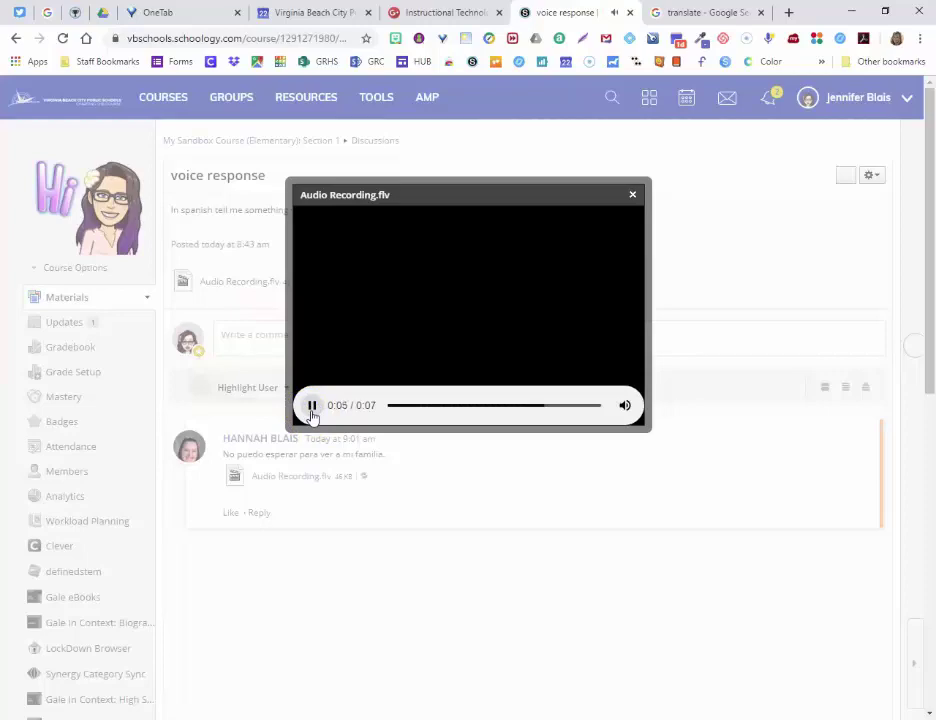
{"action": "left_click", "coordinate": [632, 194]}
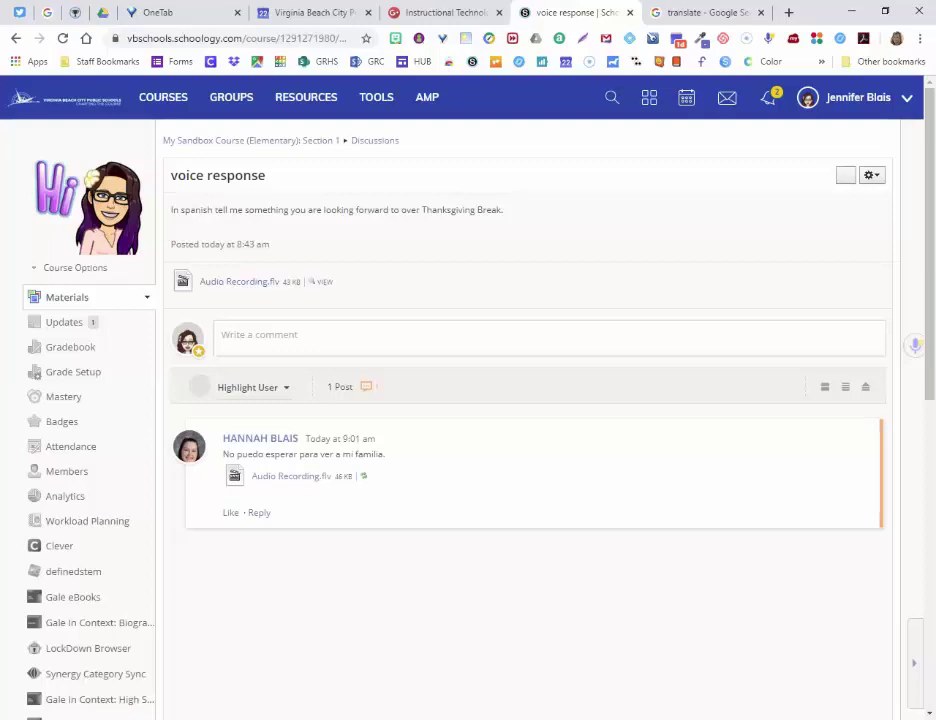
{"action": "left_click", "coordinate": [325, 285]}
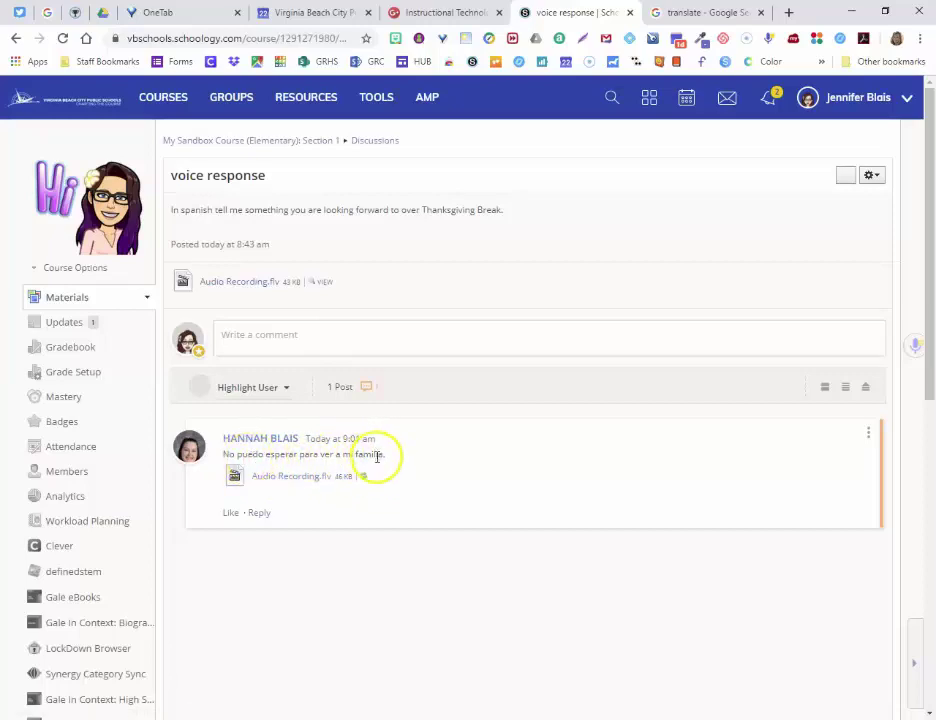
Step: Reload the discussion page and play the audio recording attached to the student's post
{"action": "mouse_move", "coordinate": [366, 482]}
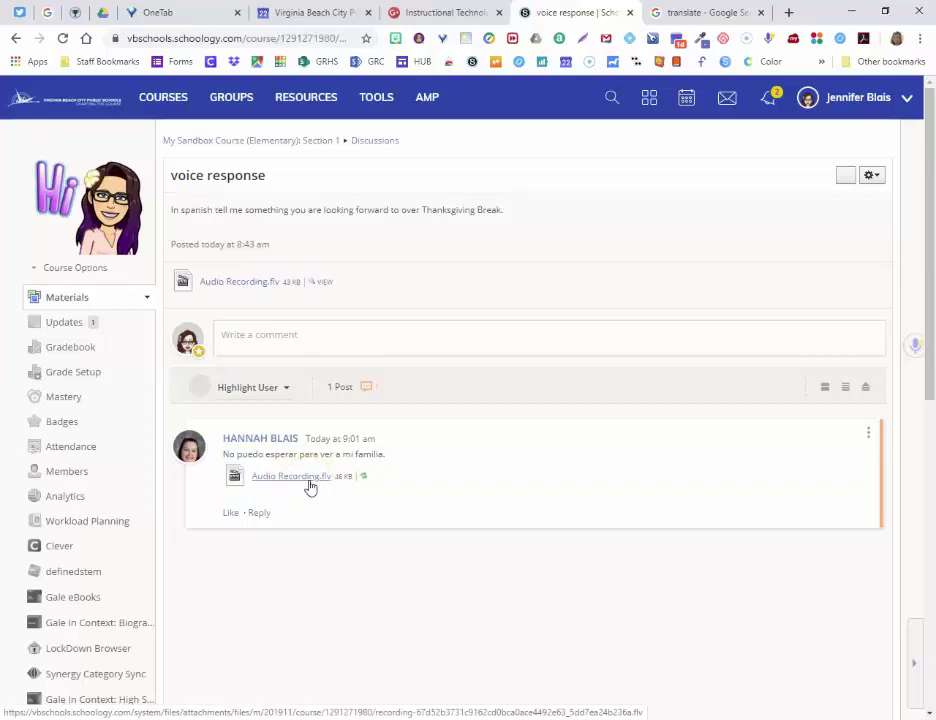
{"action": "left_click", "coordinate": [365, 480]}
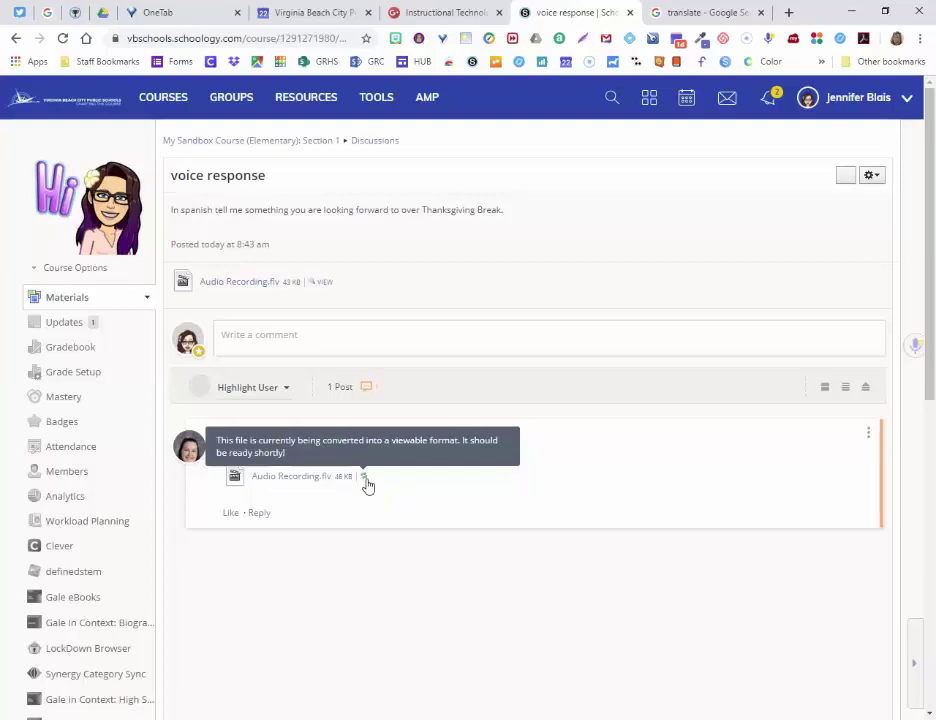
{"action": "left_click", "coordinate": [62, 38]}
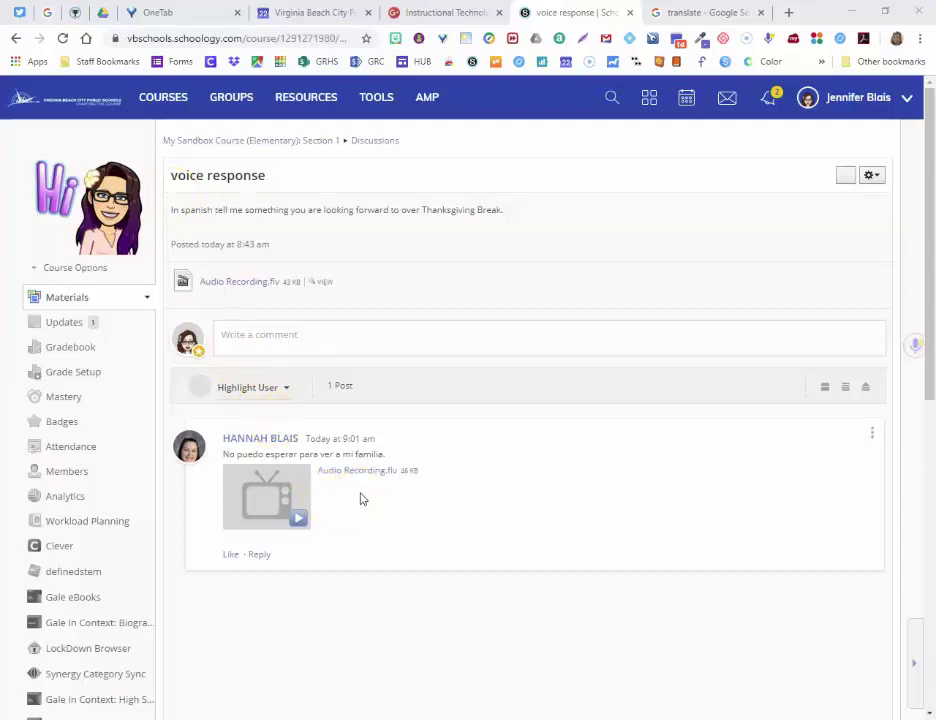
{"action": "left_click", "coordinate": [300, 522]}
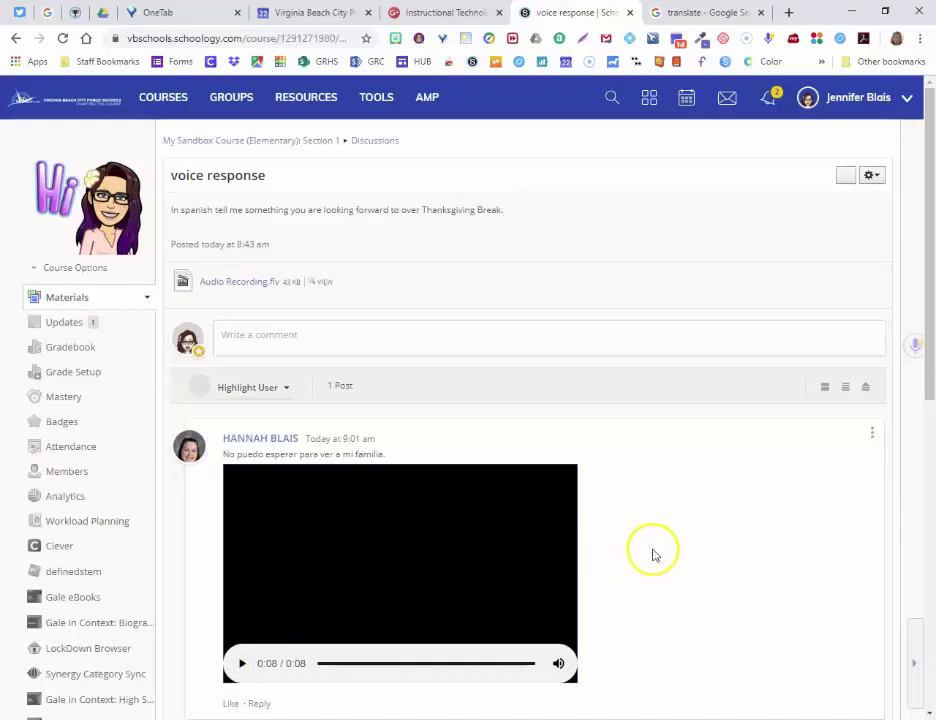
Step: Start a reply to the student's post with text beginning "Prac"
{"action": "scroll", "coordinate": [342, 630], "scroll_direction": "down", "scroll_amount": 1}
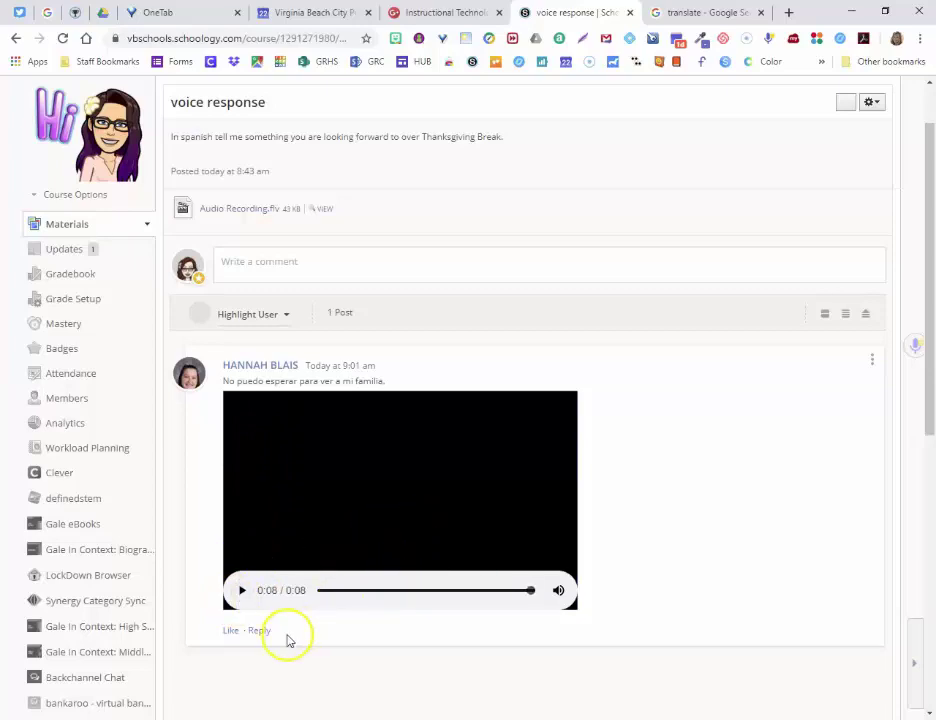
{"action": "left_click", "coordinate": [264, 631]}
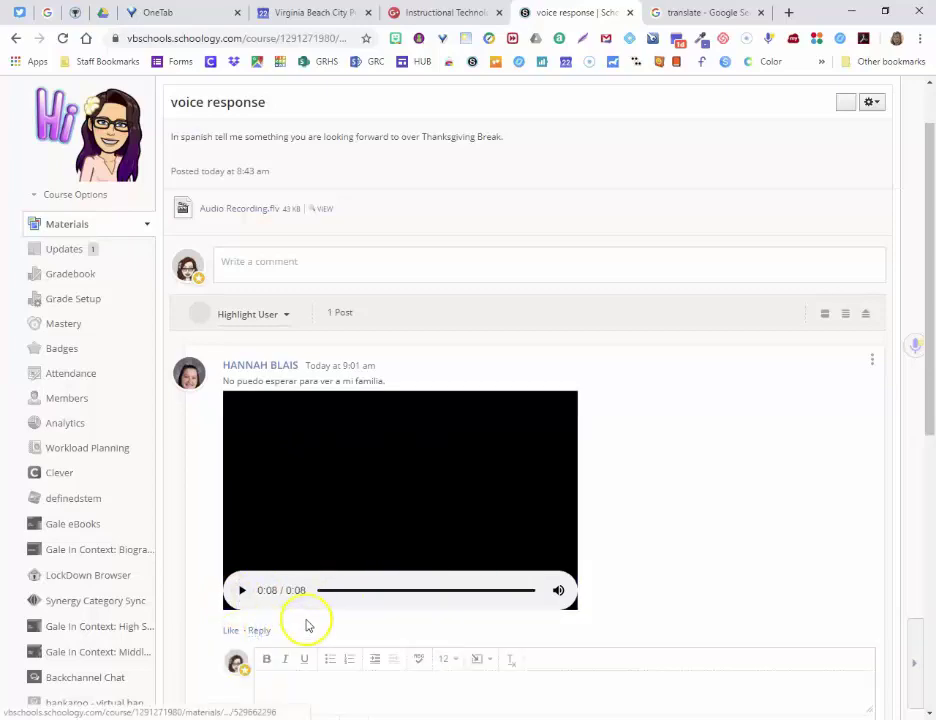
{"action": "type", "text": "Prac"}
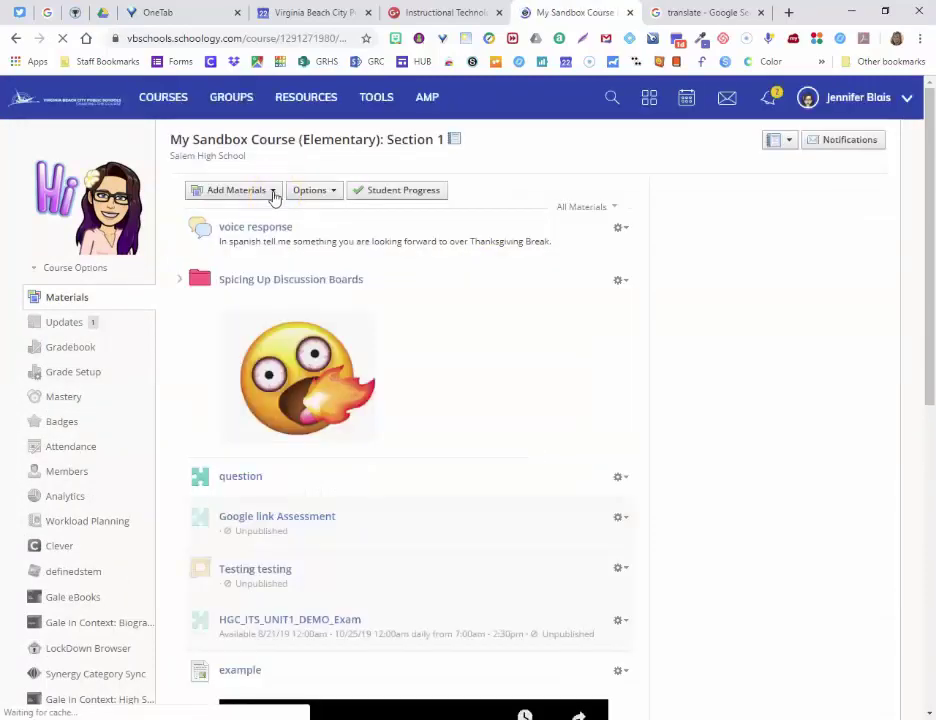
Step: Start a new course discussion titled "Voice Example" with the description "Please describe the weather today."
{"action": "left_click", "coordinate": [274, 193]}
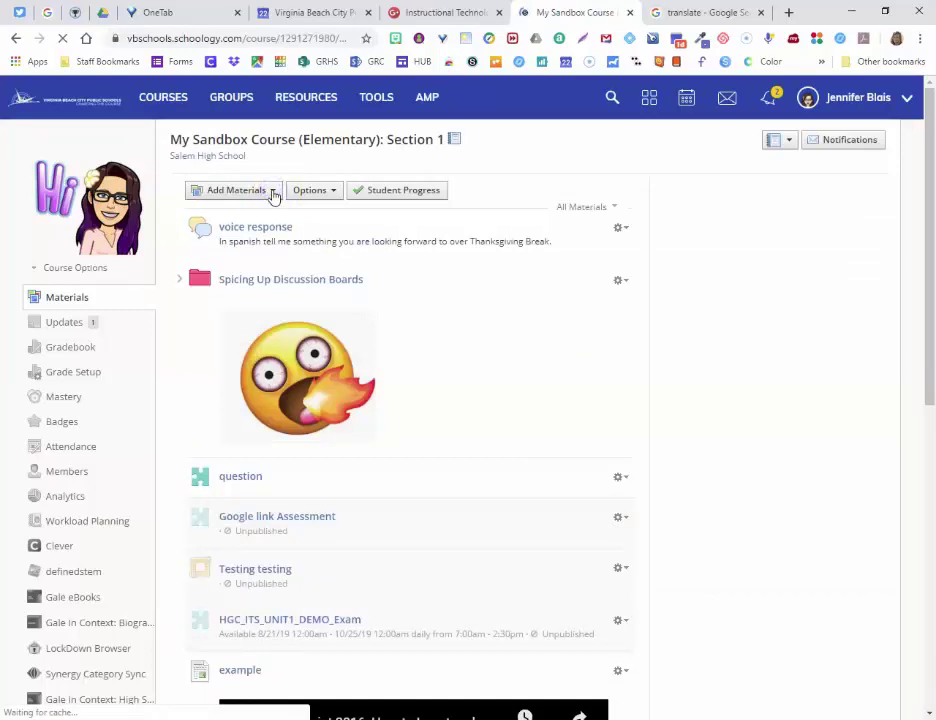
{"action": "left_click", "coordinate": [258, 318]}
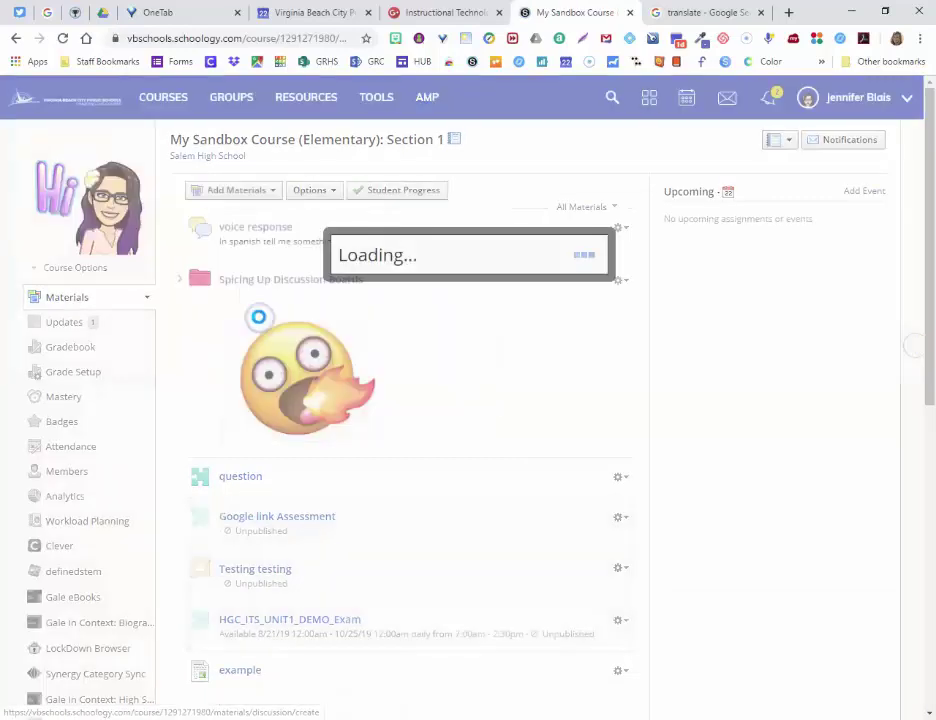
{"action": "left_click", "coordinate": [270, 186]}
{"action": "type", "text": "Voic"}
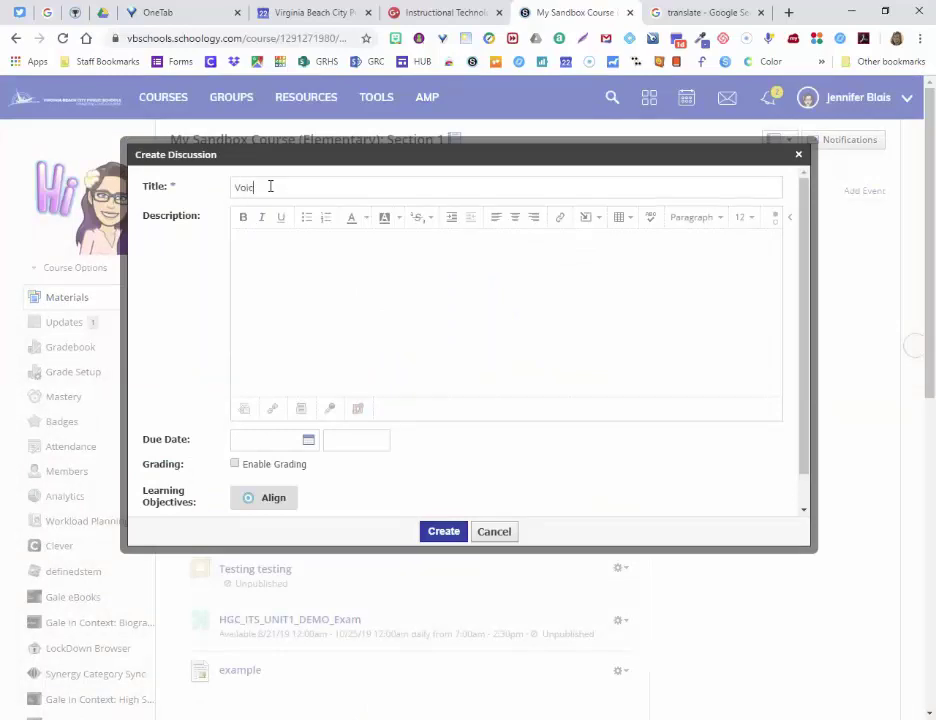
{"action": "type", "text": "e Example"}
{"action": "left_click", "coordinate": [288, 247]}
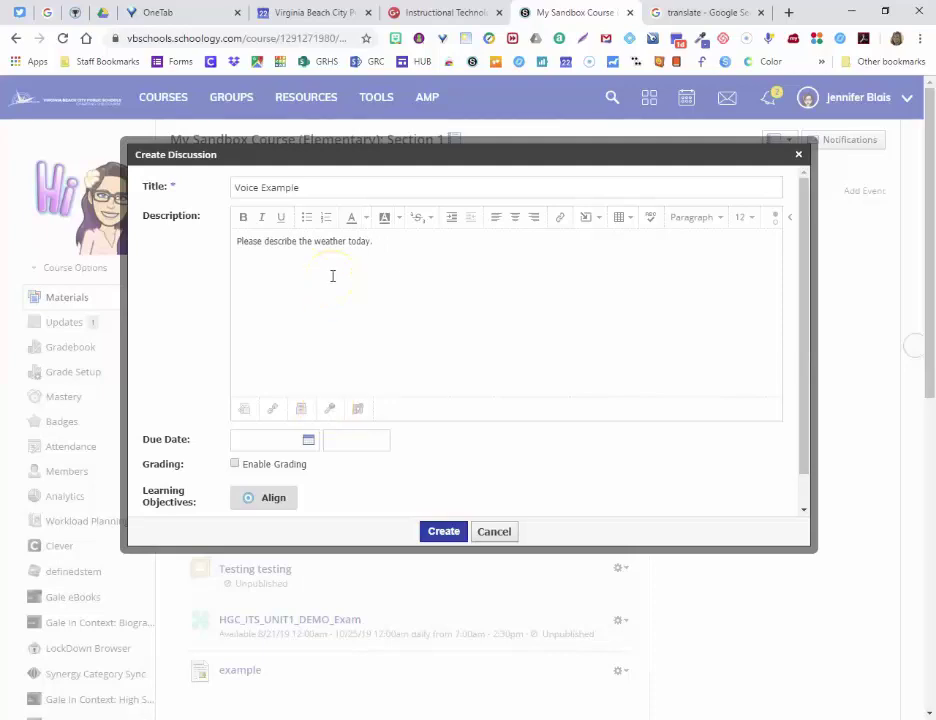
{"action": "left_click", "coordinate": [288, 240]}
Step: Open the audio-only recorder for the new discussion's description
{"action": "left_click", "coordinate": [331, 408]}
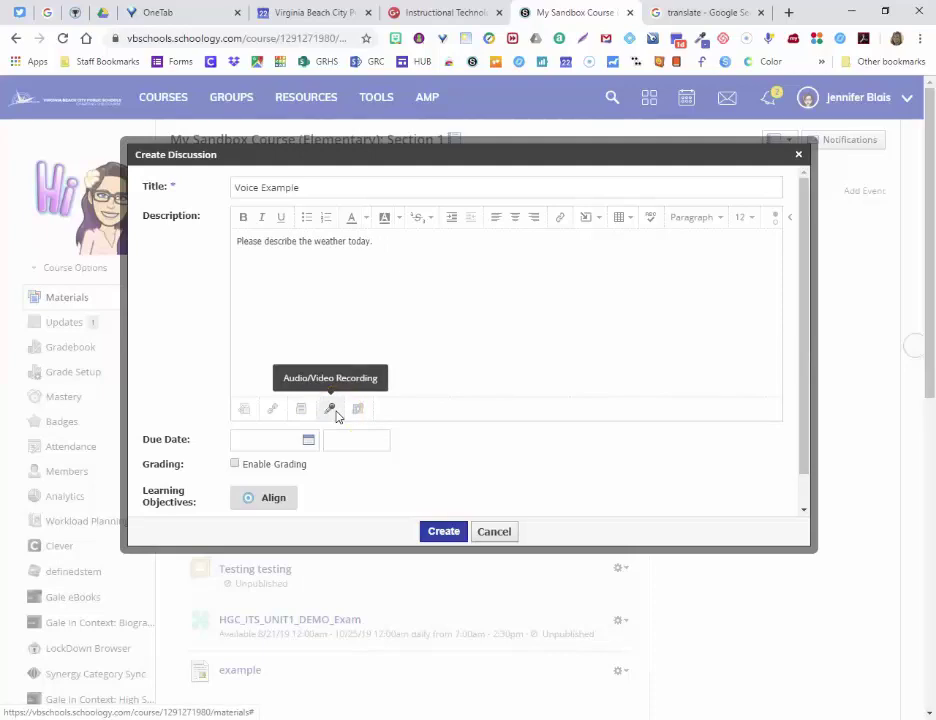
{"action": "left_click", "coordinate": [330, 410]}
{"action": "left_click", "coordinate": [330, 409]}
{"action": "left_click", "coordinate": [555, 283]}
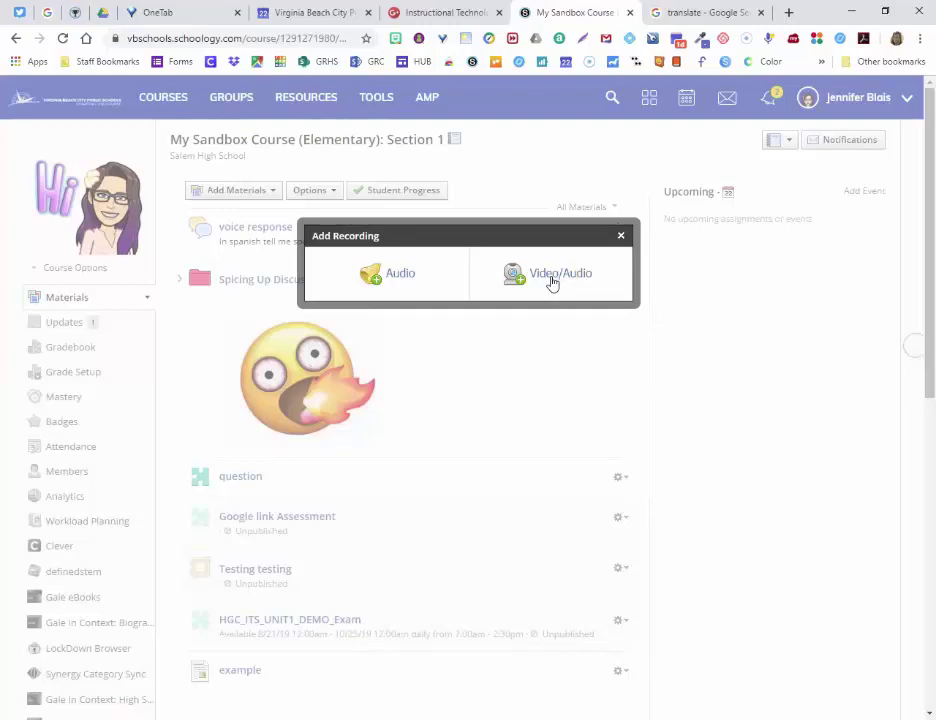
{"action": "left_click", "coordinate": [439, 277]}
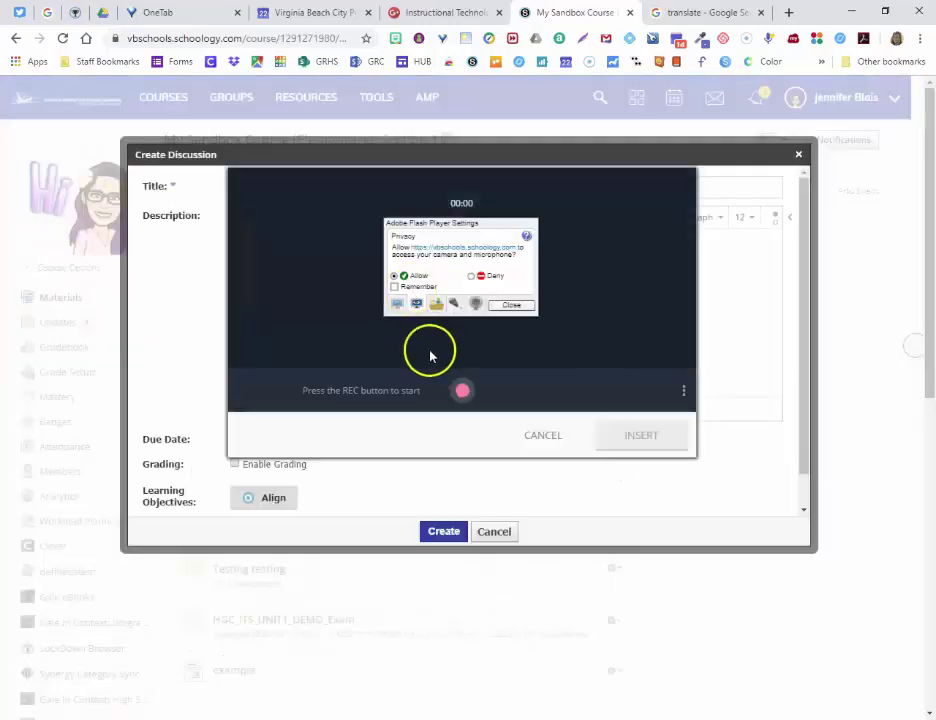
Step: Allow Flash Player to access the camera and microphone, remember that choice, and try to start an audio recording
{"action": "left_click", "coordinate": [397, 279]}
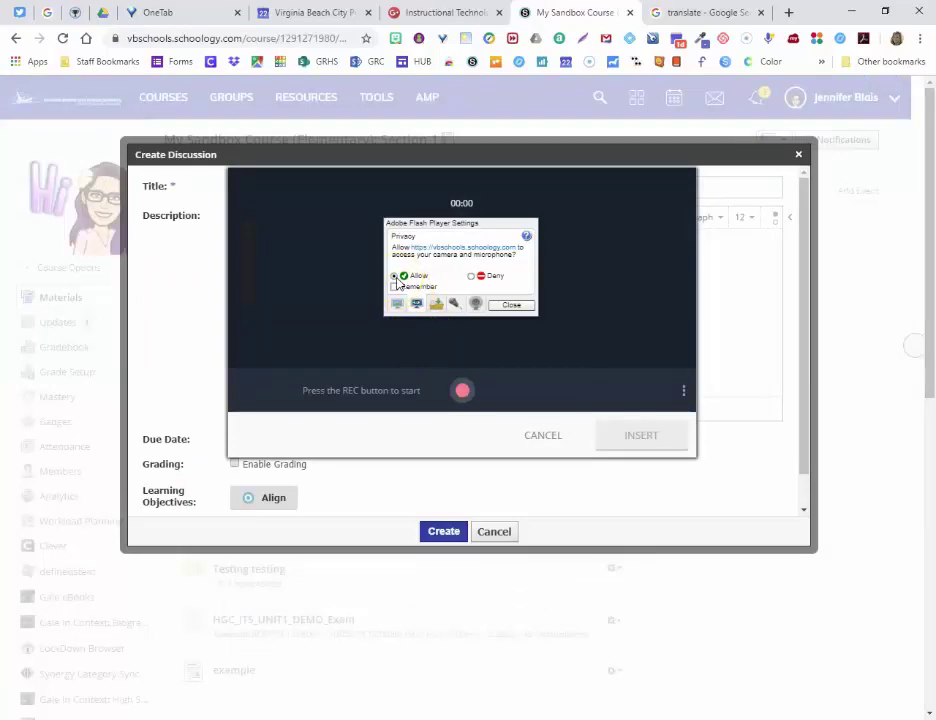
{"action": "left_click", "coordinate": [394, 287]}
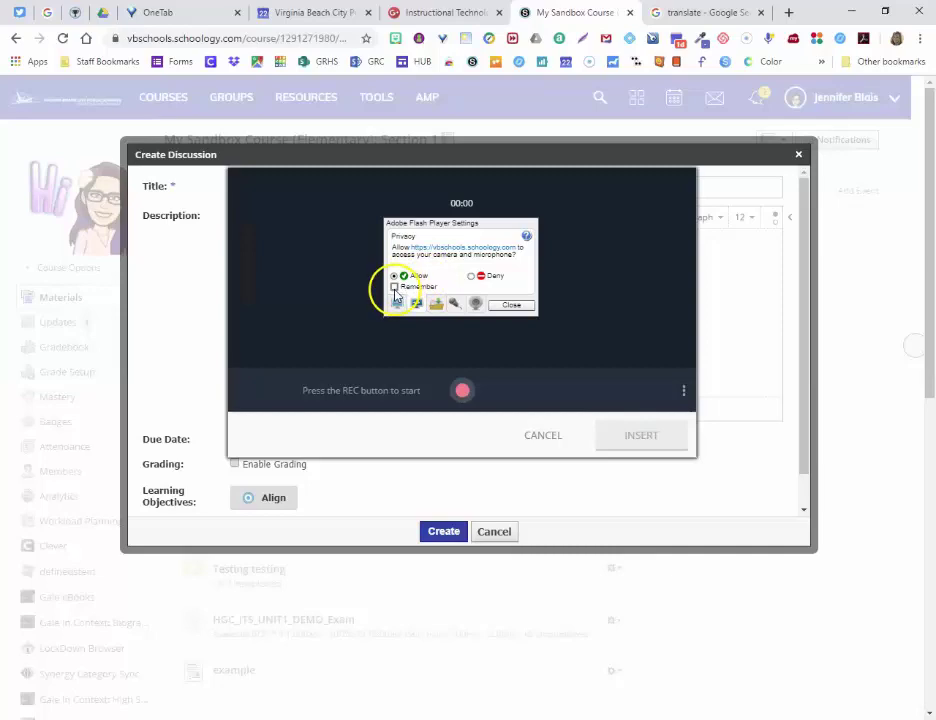
{"action": "left_click", "coordinate": [494, 309]}
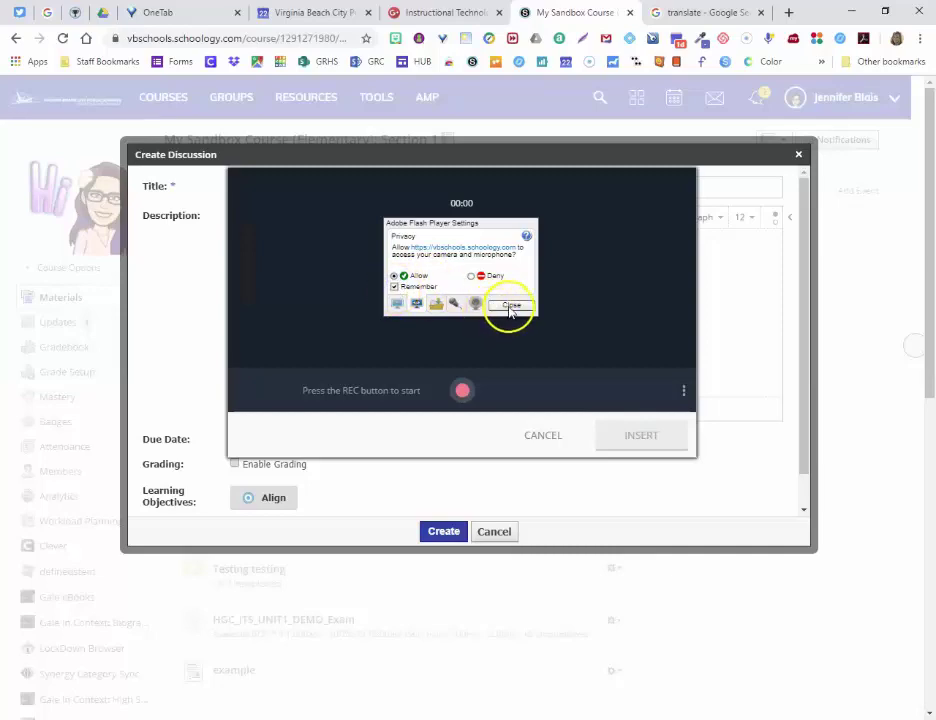
{"action": "left_click", "coordinate": [508, 306]}
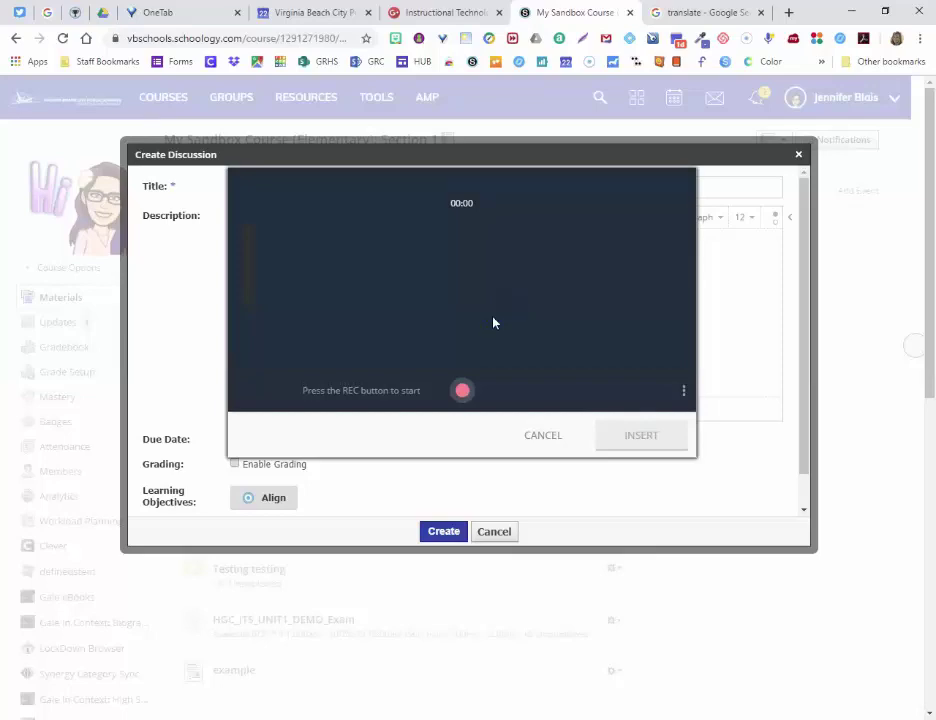
{"action": "left_click", "coordinate": [463, 393]}
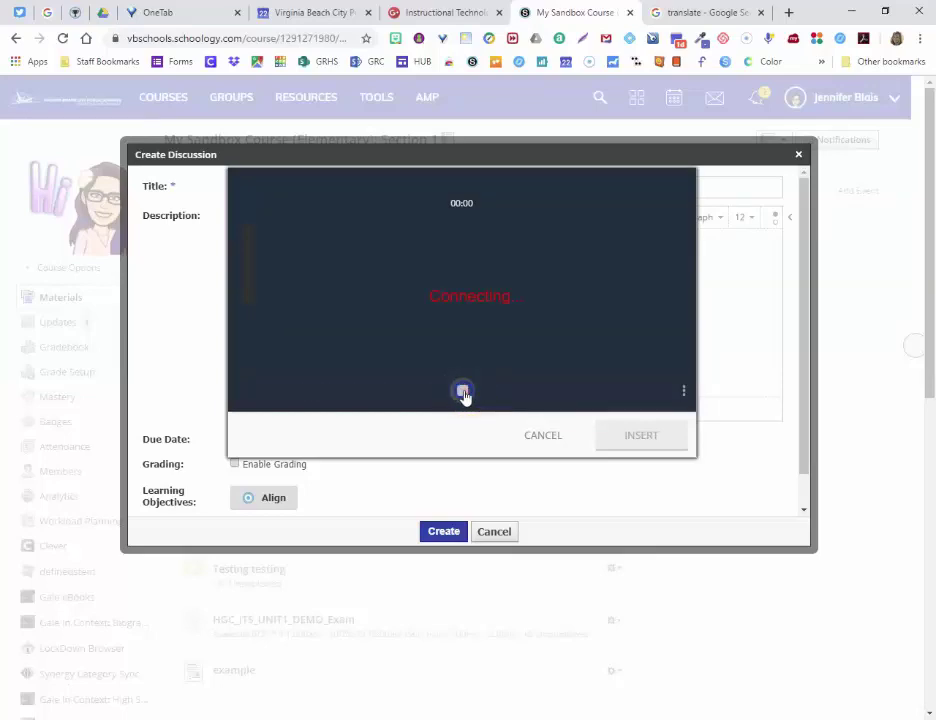
{"action": "left_click", "coordinate": [303, 405]}
Step: Record an audio clip about 4 seconds long and insert it into the Voice Example discussion
{"action": "left_click", "coordinate": [331, 407]}
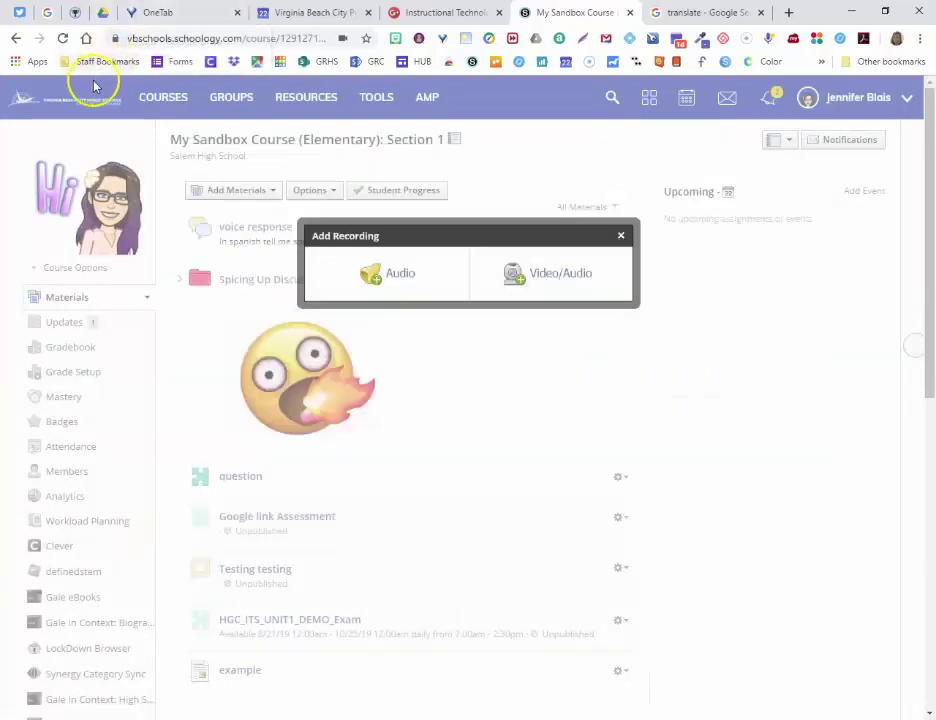
{"action": "left_click", "coordinate": [403, 278]}
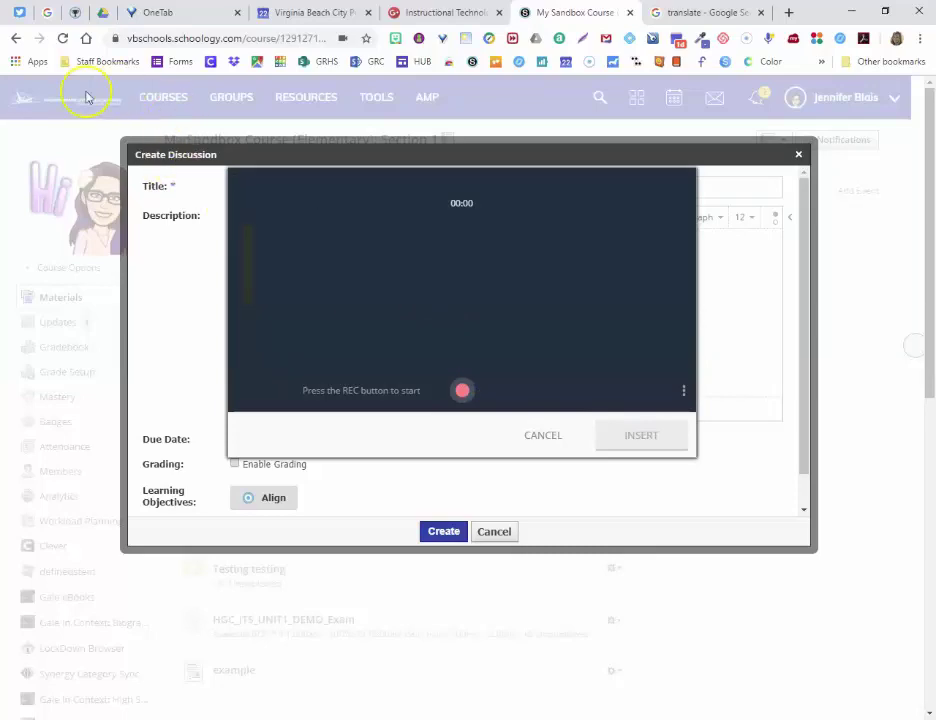
{"action": "left_click", "coordinate": [461, 391]}
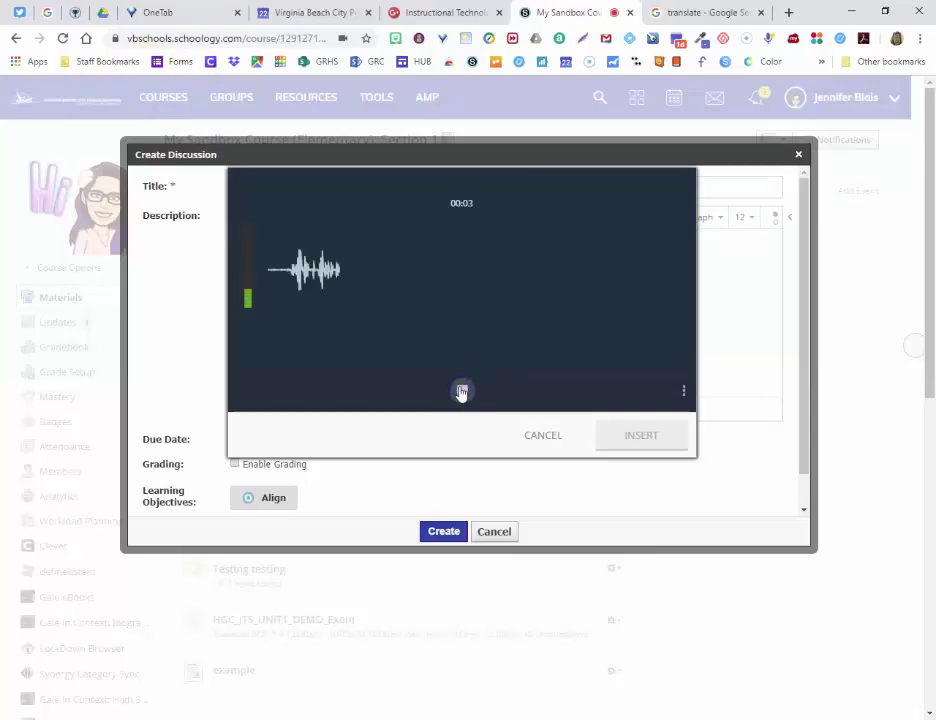
{"action": "left_click", "coordinate": [461, 391]}
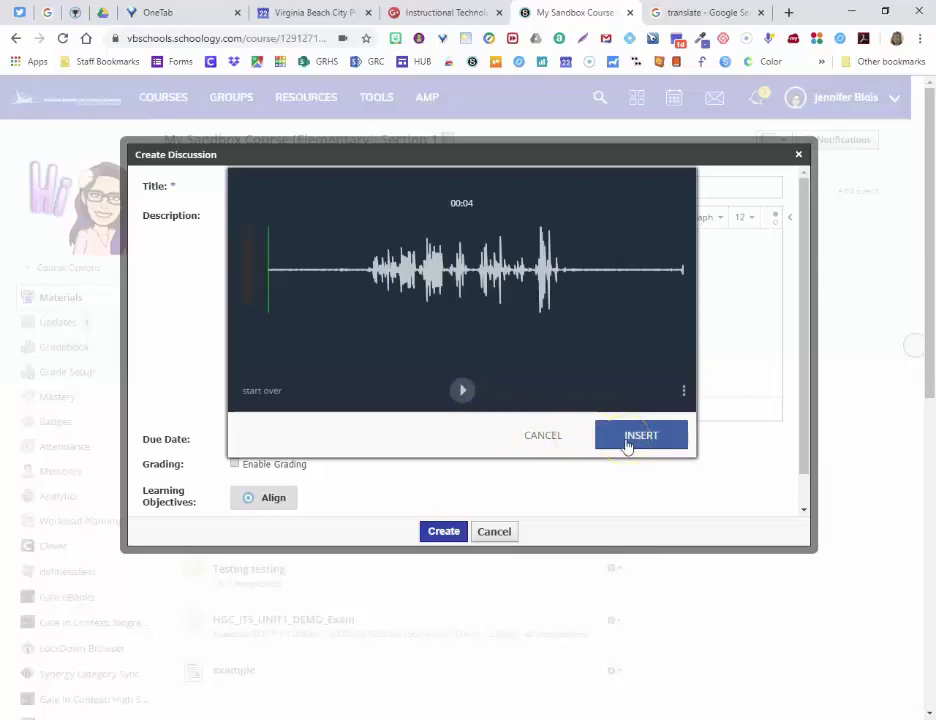
{"action": "left_click", "coordinate": [628, 440]}
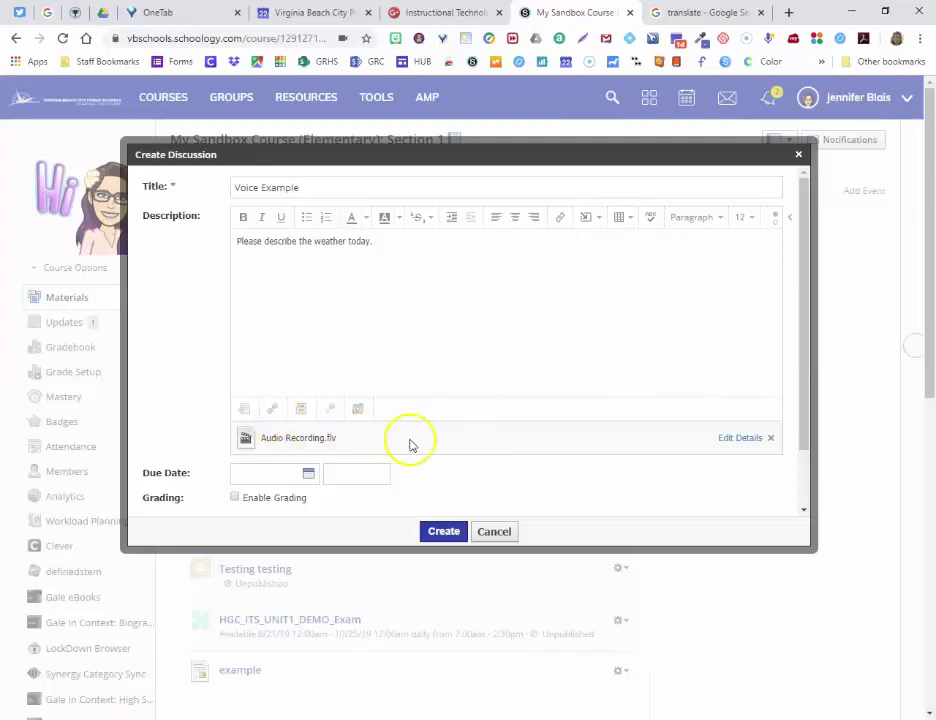
Step: Enable grading for the discussion and set its category to Assignment
{"action": "left_click", "coordinate": [235, 498]}
{"action": "scroll", "coordinate": [410, 466], "scroll_direction": "down", "scroll_amount": 2}
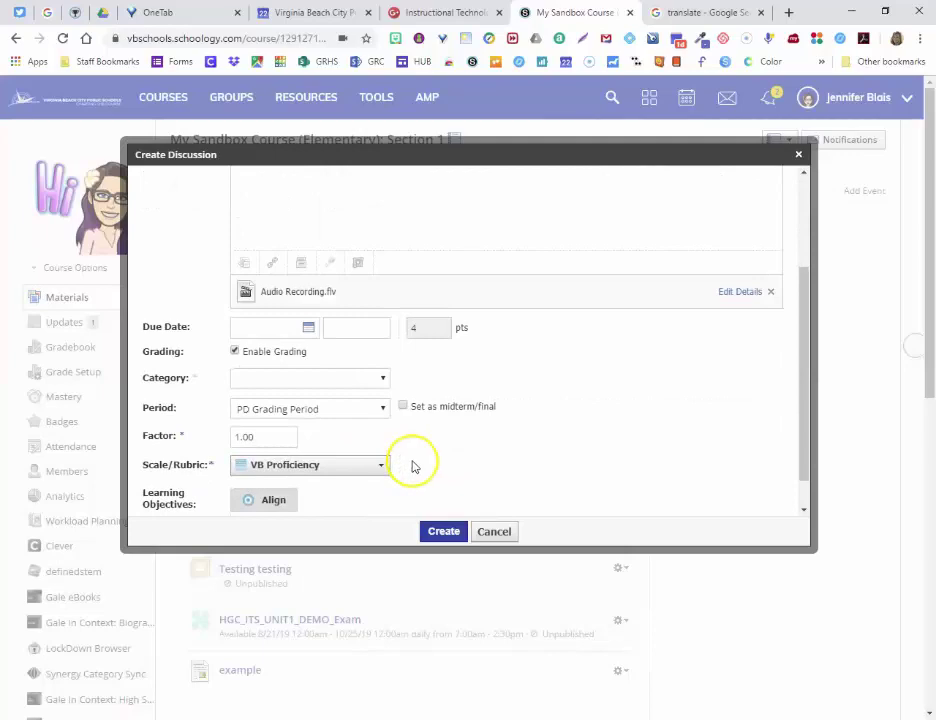
{"action": "left_click", "coordinate": [360, 378]}
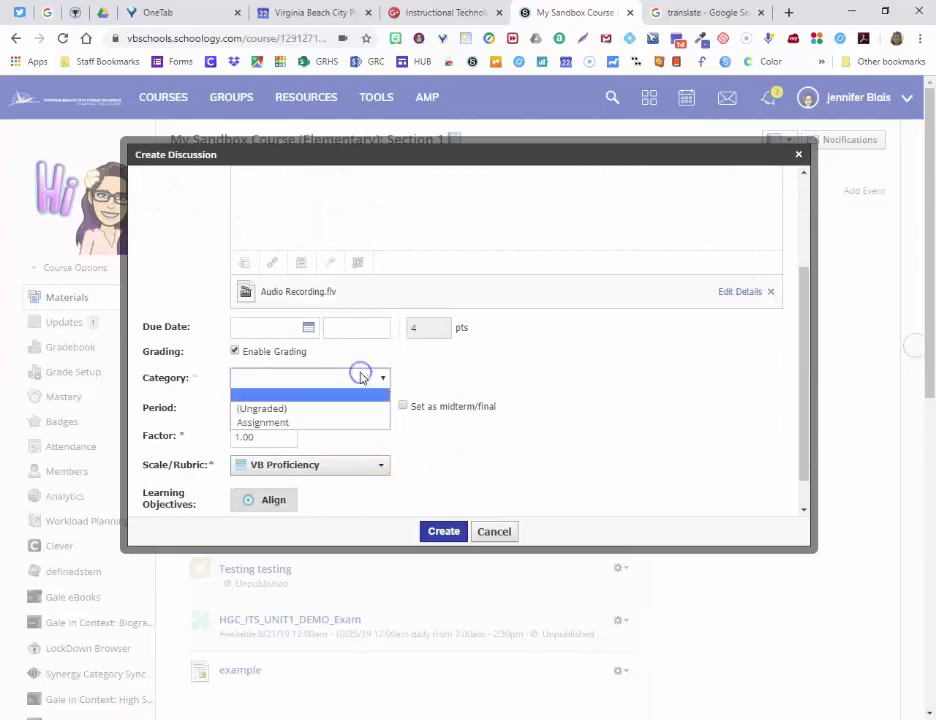
{"action": "left_click", "coordinate": [305, 422]}
Step: Toggle whether members can see other responses before participating, and create the discussion
{"action": "scroll", "coordinate": [450, 456], "scroll_direction": "down", "scroll_amount": 1}
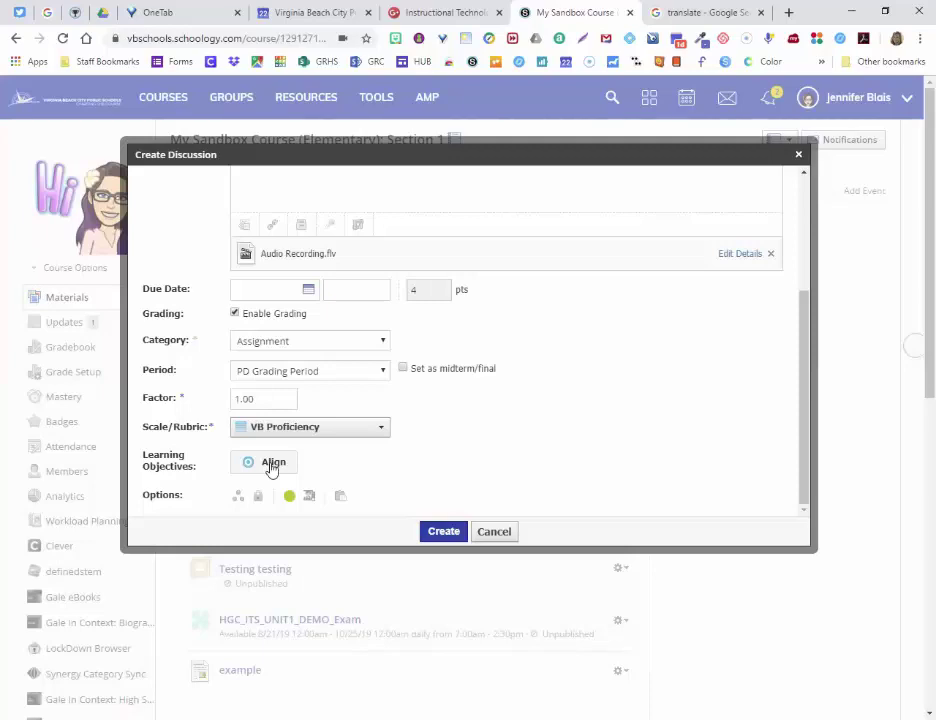
{"action": "left_click", "coordinate": [308, 496]}
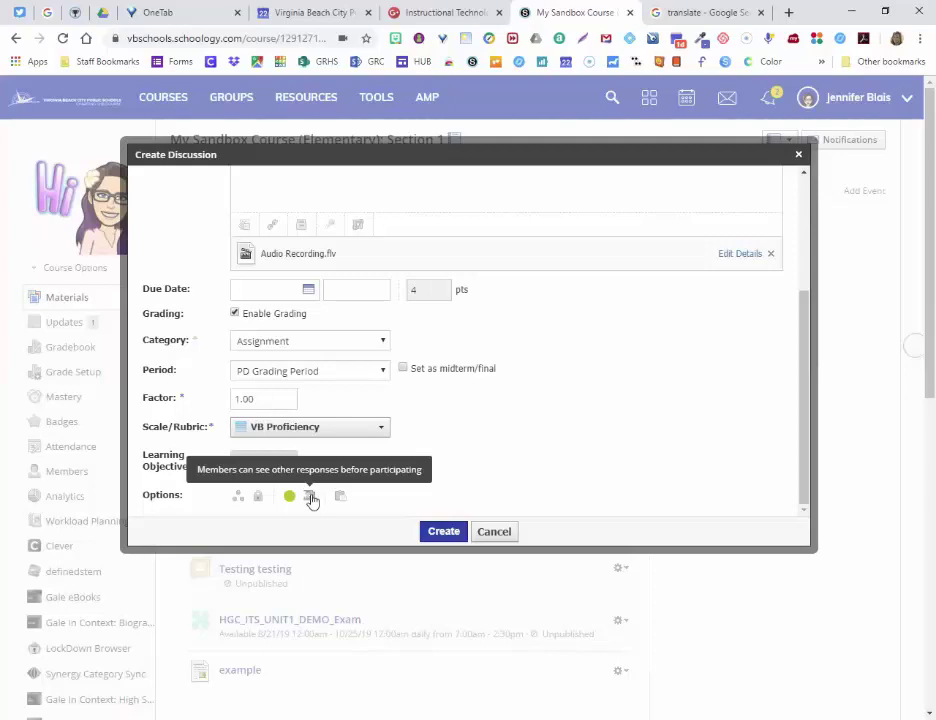
{"action": "left_click", "coordinate": [310, 497]}
{"action": "left_click", "coordinate": [420, 532]}
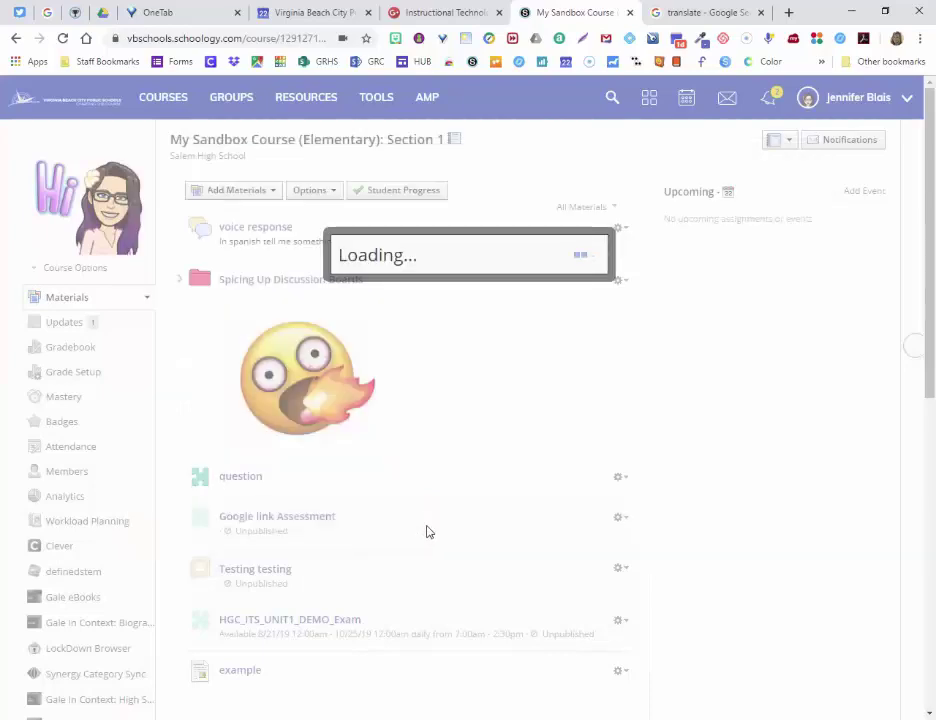
Step: Open the new Voice Example discussion from the course materials, play its attached audio recording, and close the player
{"action": "left_click", "coordinate": [279, 230]}
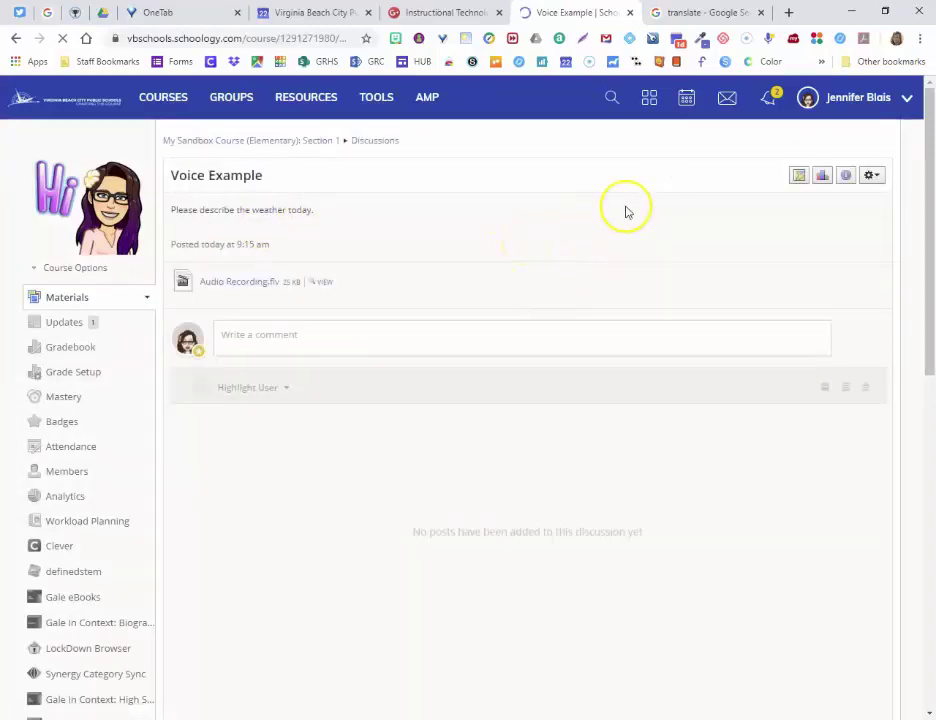
{"action": "left_click", "coordinate": [325, 284]}
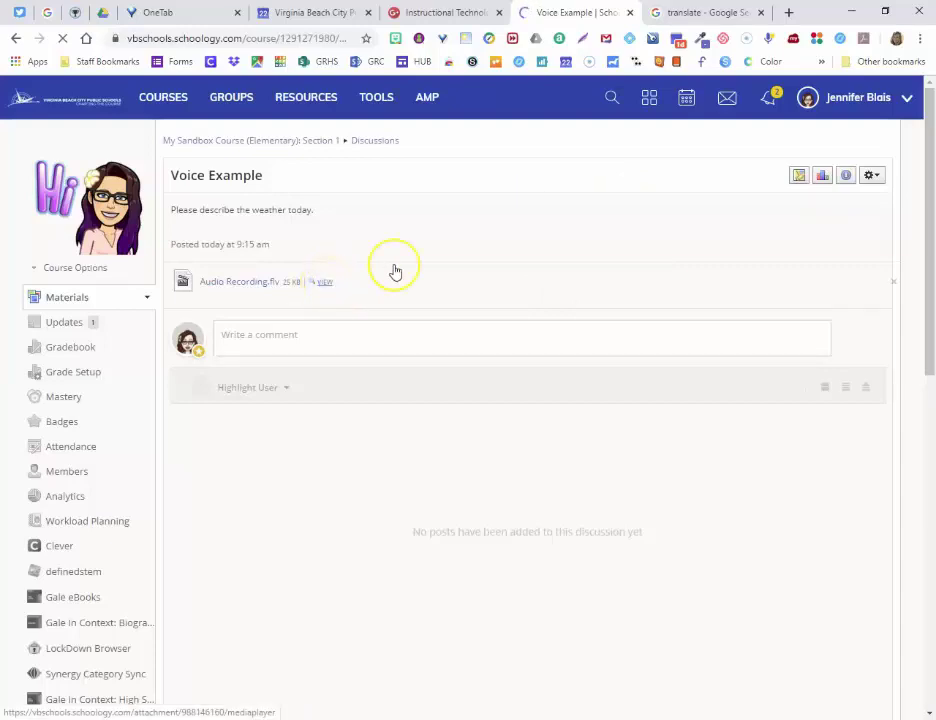
{"action": "left_click", "coordinate": [312, 406]}
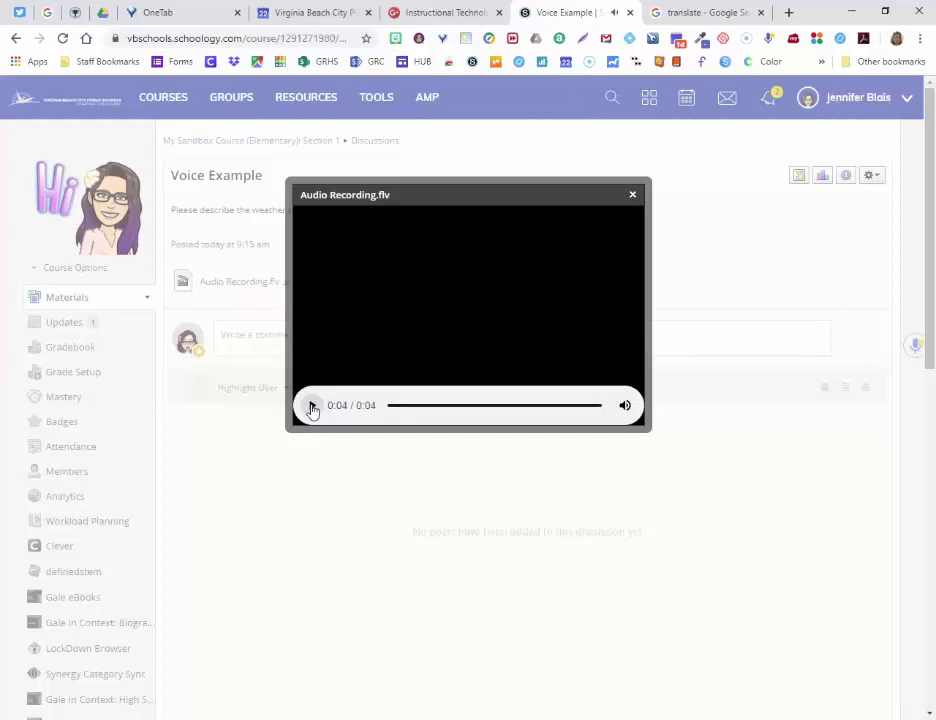
{"action": "left_click", "coordinate": [630, 194]}
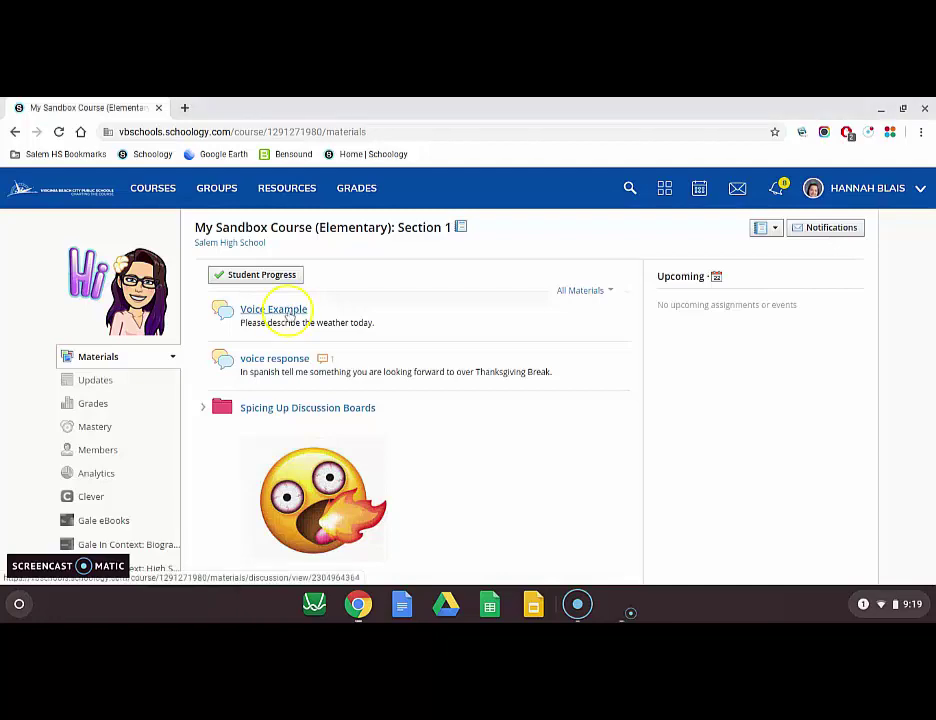
Step: In the student's view of the course, open the Voice Example discussion and listen to the teacher's attached recording
{"action": "left_click", "coordinate": [285, 309]}
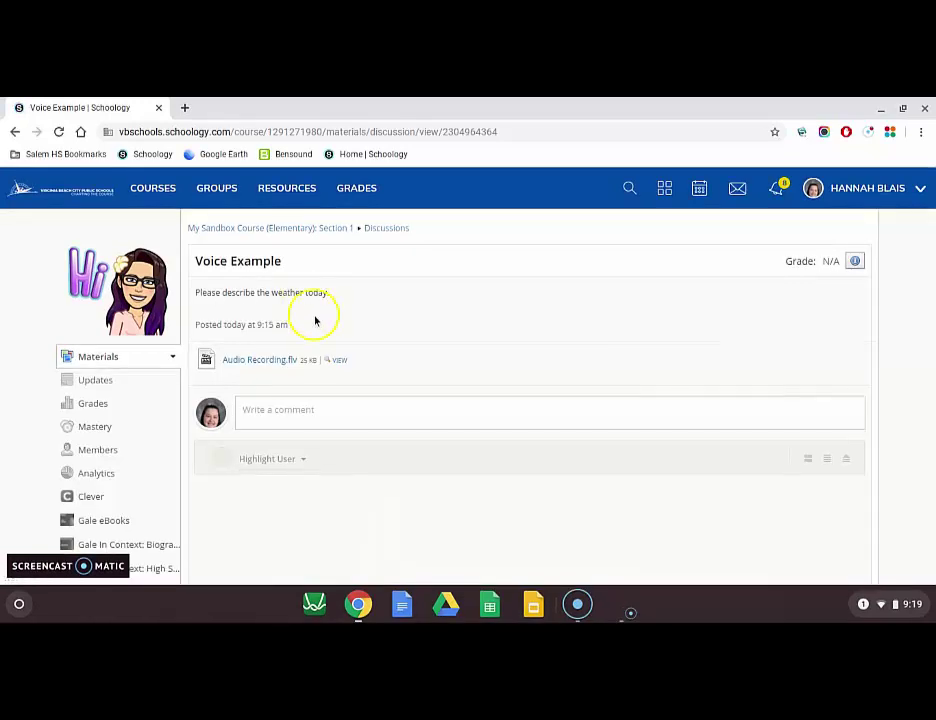
{"action": "left_click", "coordinate": [340, 364]}
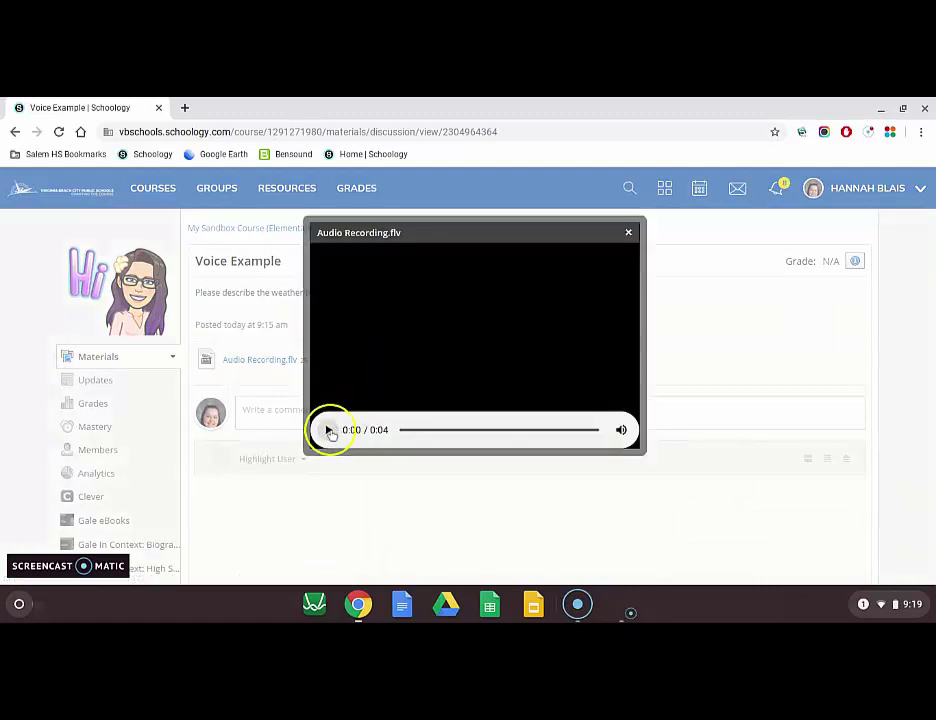
{"action": "left_click", "coordinate": [328, 430]}
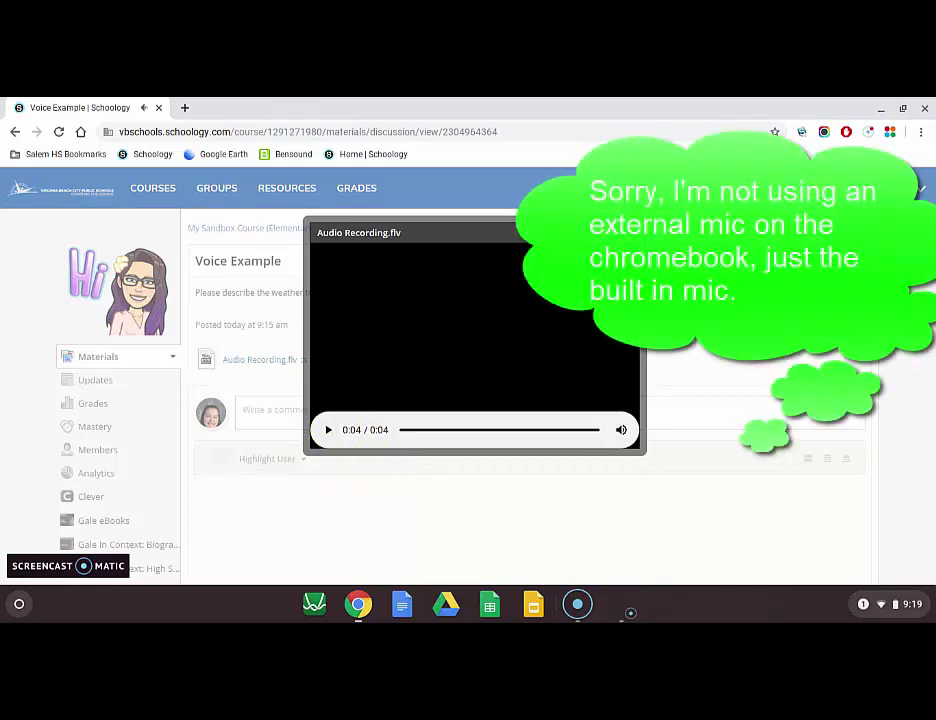
{"action": "key", "text": "Escape"}
Step: Start a comment on the Voice Example discussion, record an audio reply about 11 seconds long, and insert it
{"action": "left_click", "coordinate": [351, 419]}
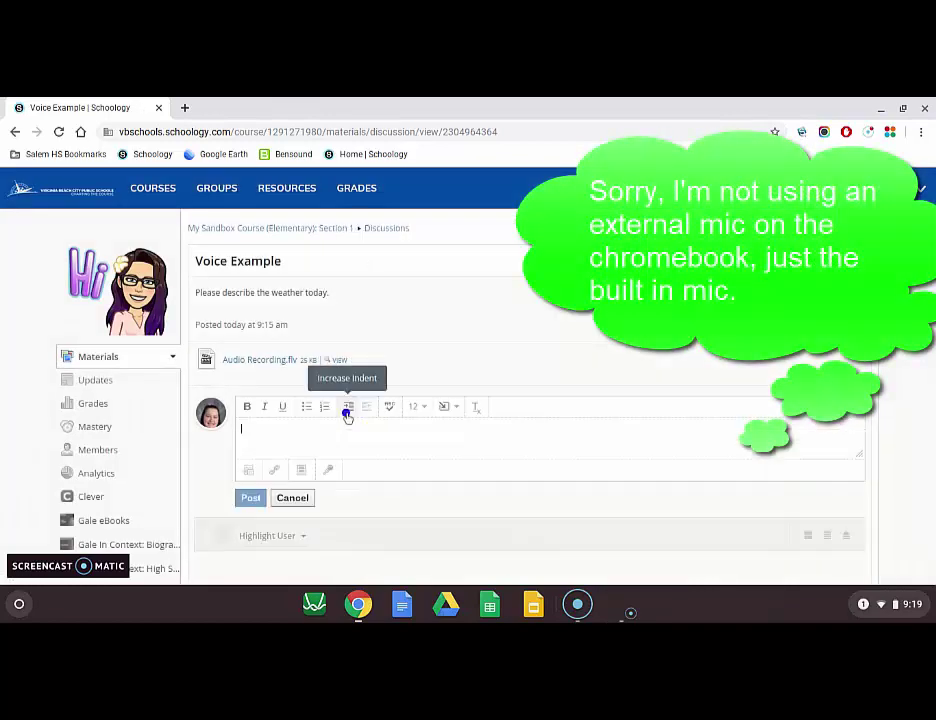
{"action": "left_click", "coordinate": [326, 469]}
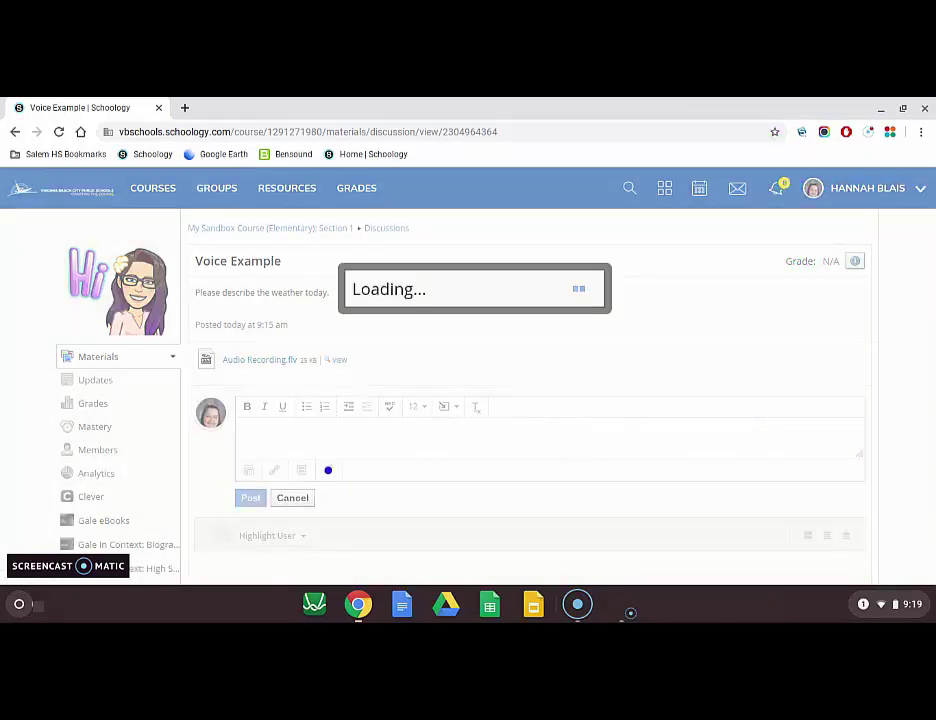
{"action": "left_click", "coordinate": [411, 318]}
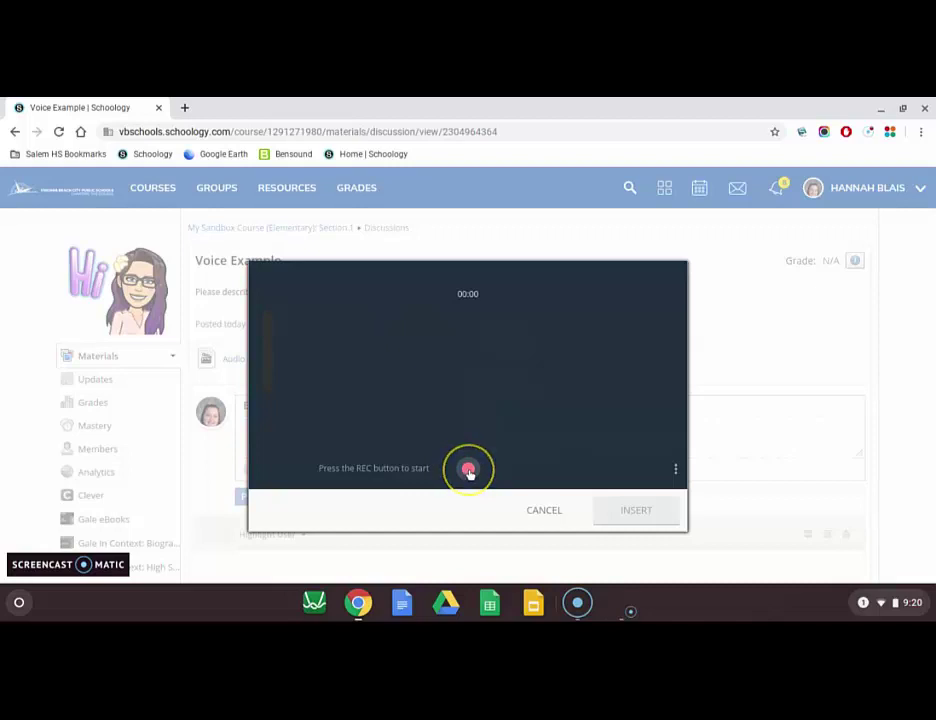
{"action": "left_click", "coordinate": [468, 470]}
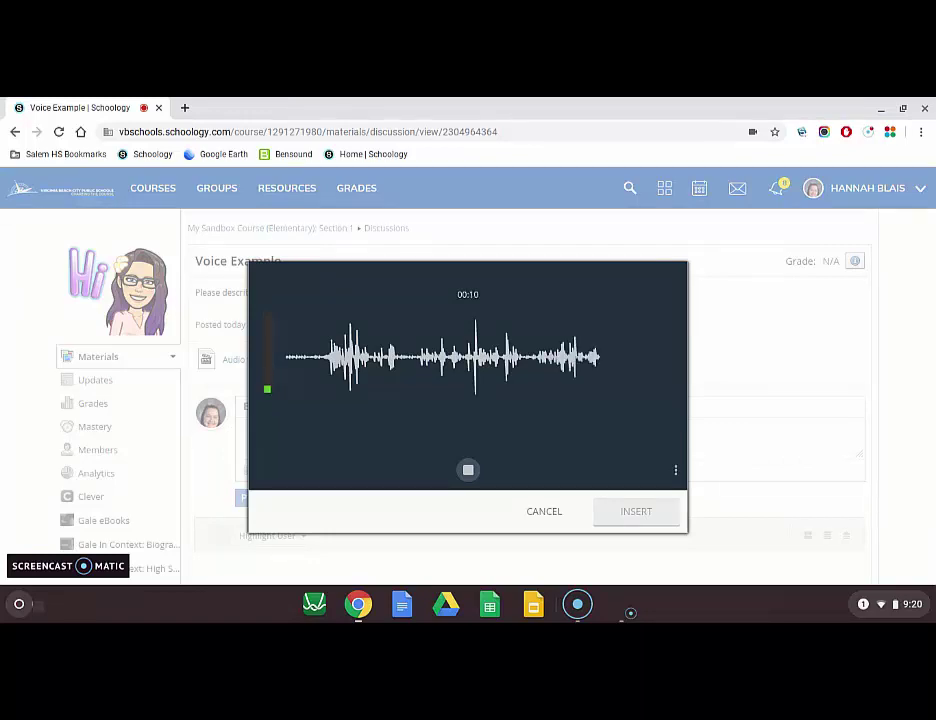
{"action": "left_click", "coordinate": [468, 470]}
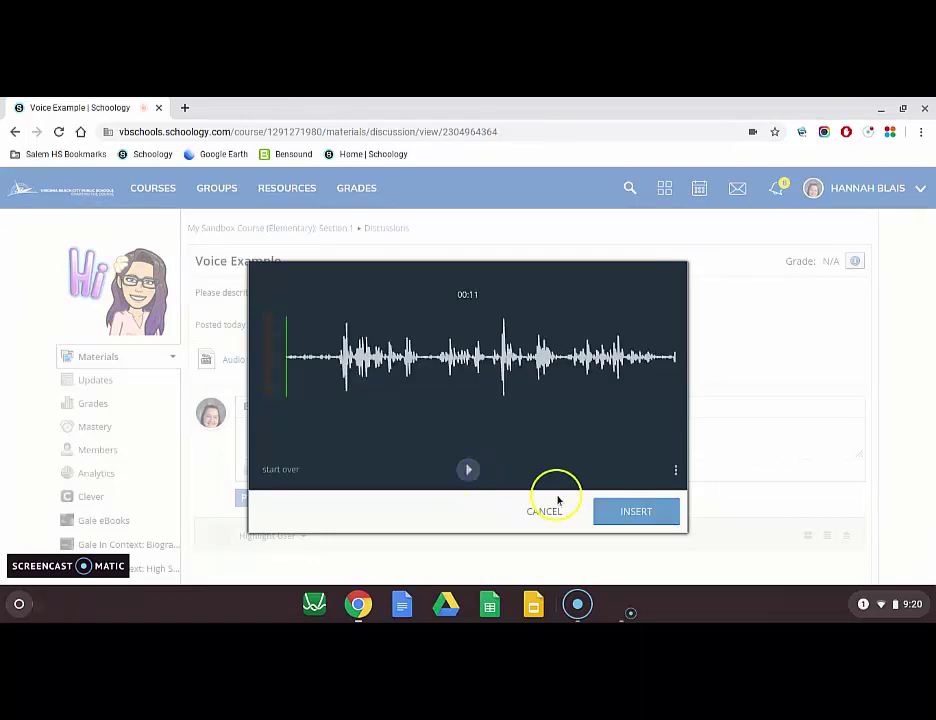
{"action": "left_click", "coordinate": [617, 515]}
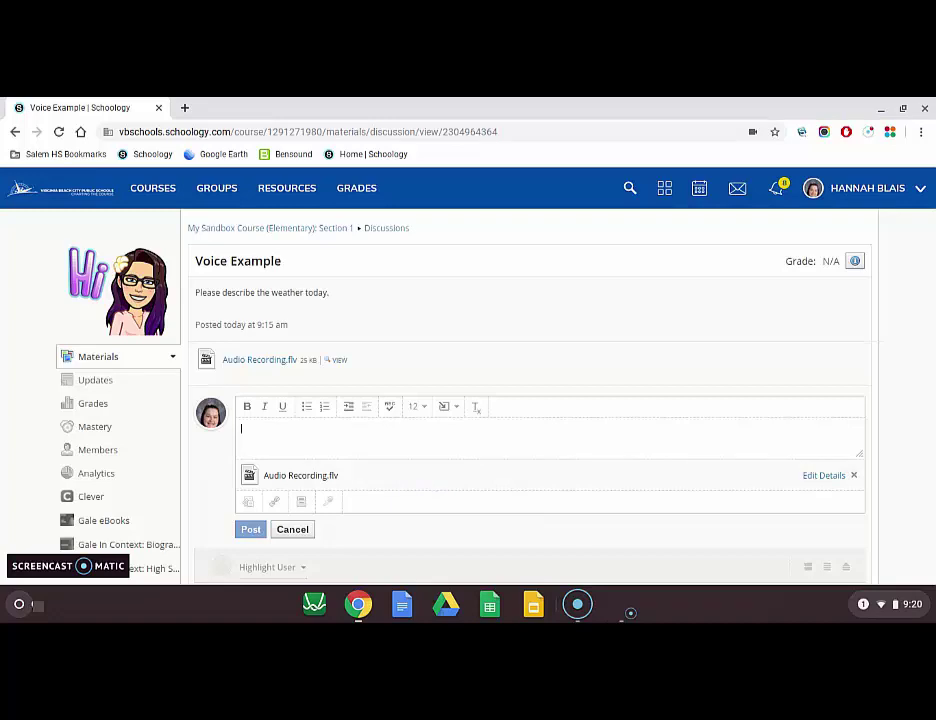
Step: Add the text "Today's weather is overcast with a temperature of 50 degrees F." to the audio comment and post it
{"action": "type", "text": "Today's weather is cove"}
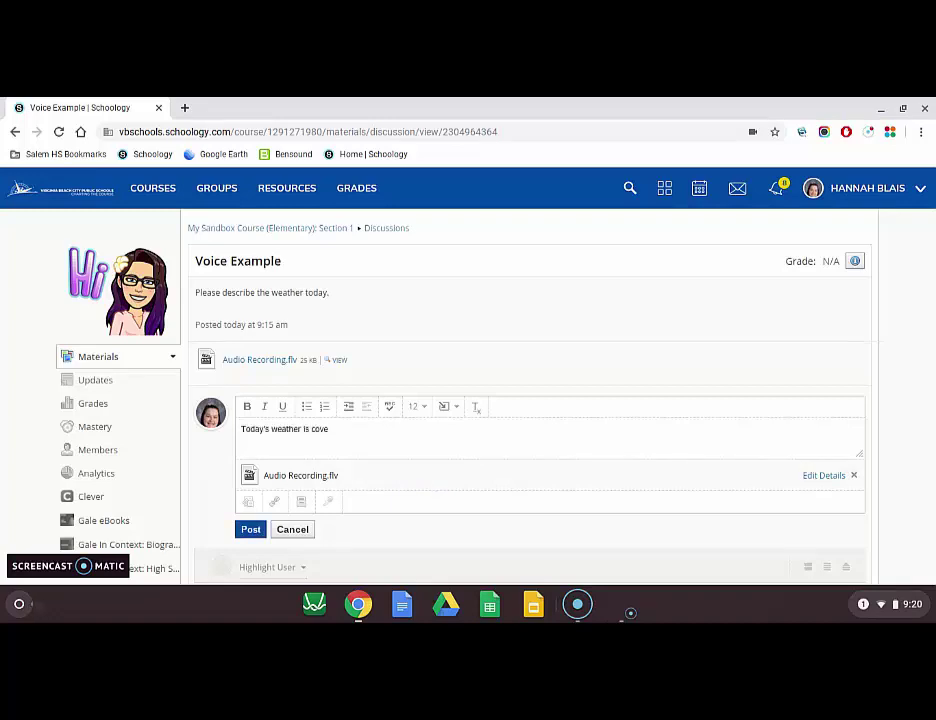
{"action": "key", "text": "BackSpace"}
{"action": "key", "text": "BackSpace"}
{"action": "key", "text": "BackSpace"}
{"action": "key", "text": "BackSpace"}
{"action": "type", "text": "overcast with a temperature of 50 degre"}
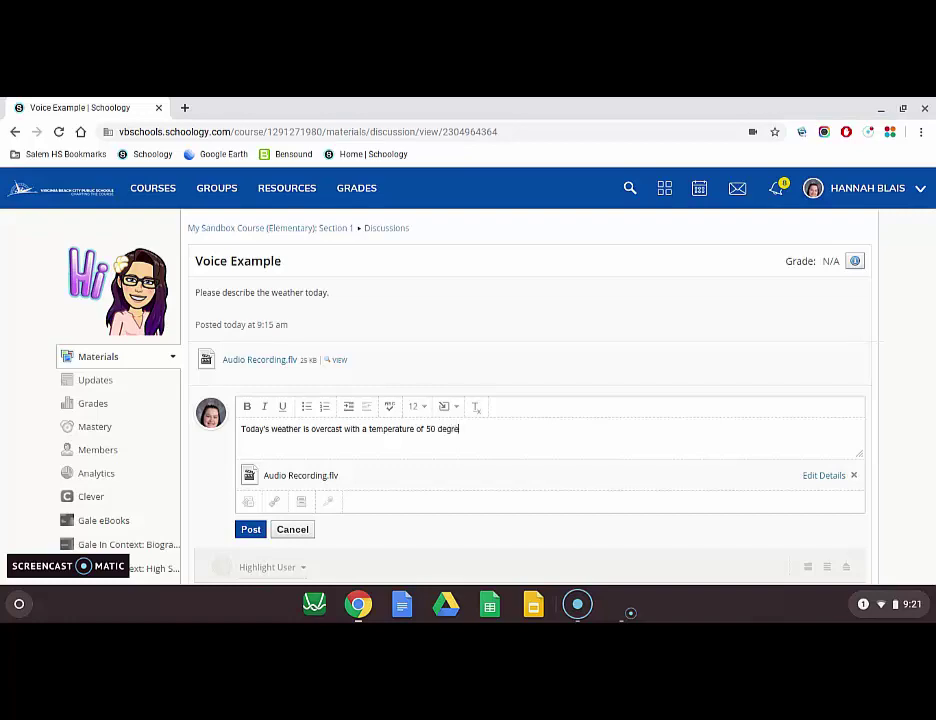
{"action": "type", "text": "es F."}
{"action": "left_click", "coordinate": [253, 529]}
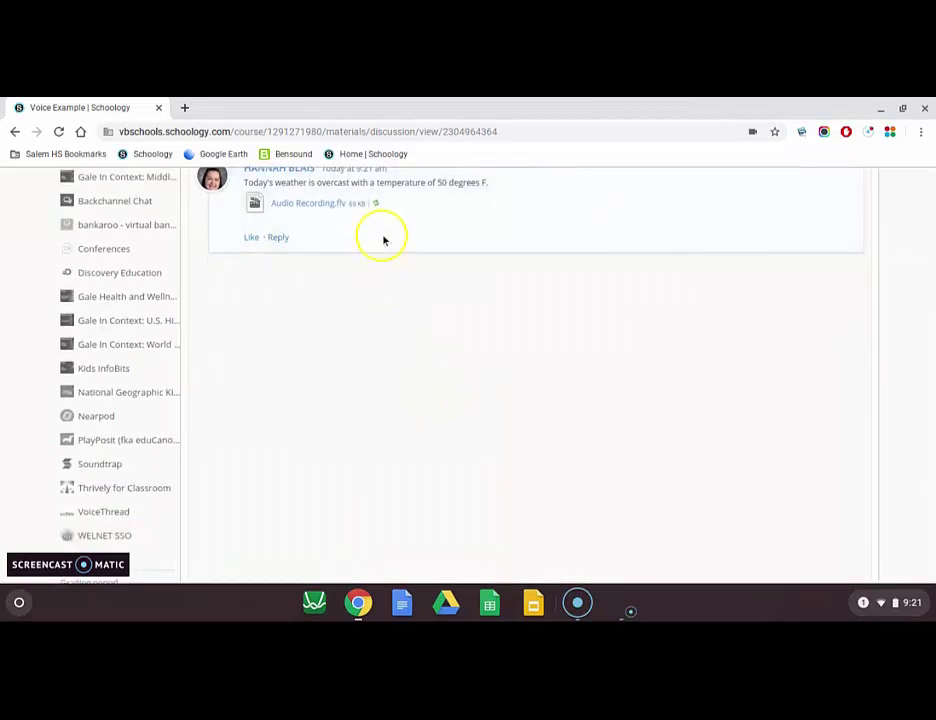
Step: Check the conversion status of the posted comment's audio recording, reload the discussion page, and examine the post again
{"action": "mouse_move", "coordinate": [378, 206]}
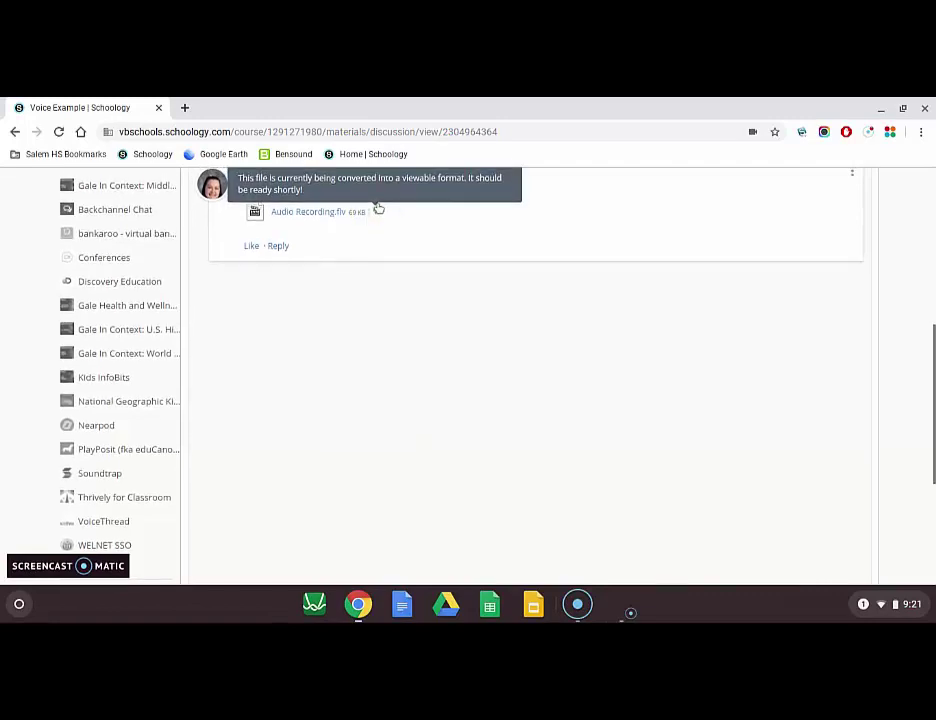
{"action": "left_click", "coordinate": [380, 216]}
{"action": "scroll", "coordinate": [397, 257], "scroll_direction": "up", "scroll_amount": 5}
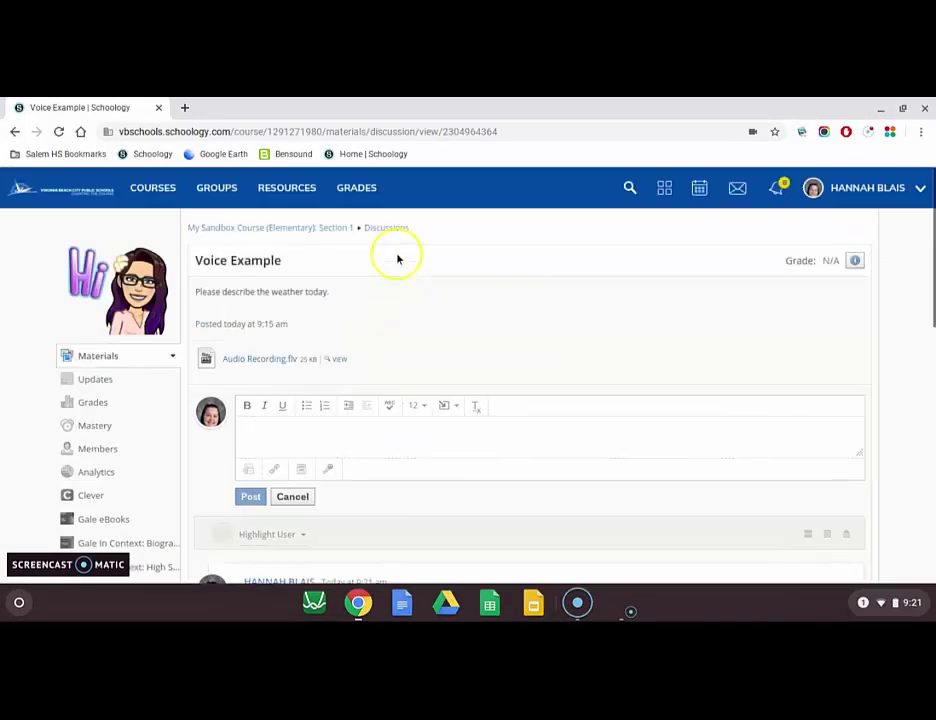
{"action": "scroll", "coordinate": [402, 345], "scroll_direction": "down", "scroll_amount": 1}
{"action": "scroll", "coordinate": [402, 345], "scroll_direction": "up", "scroll_amount": 1}
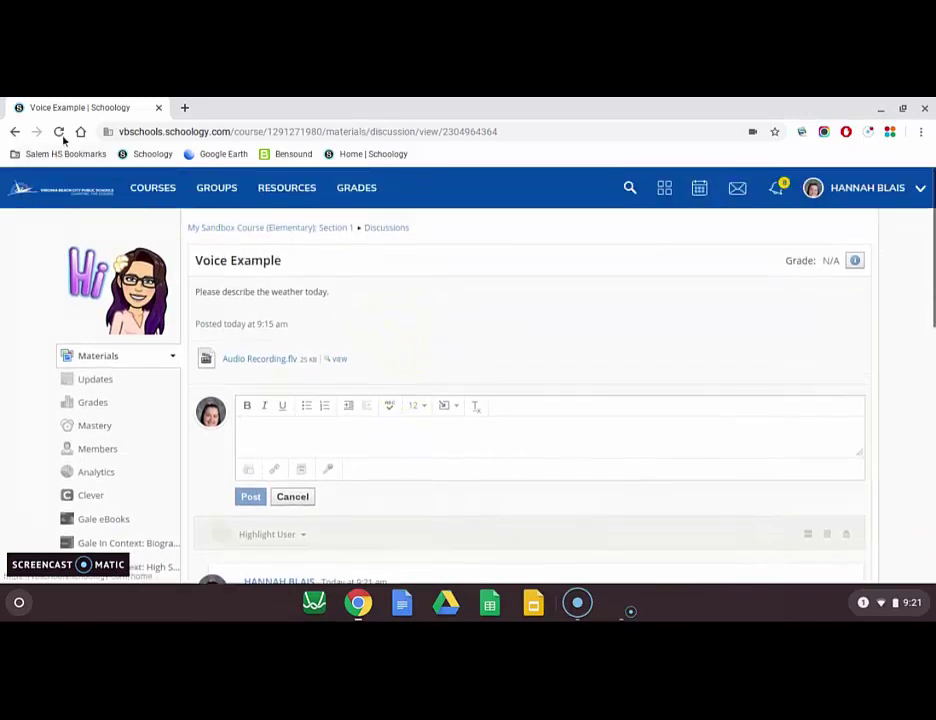
{"action": "left_click", "coordinate": [58, 131]}
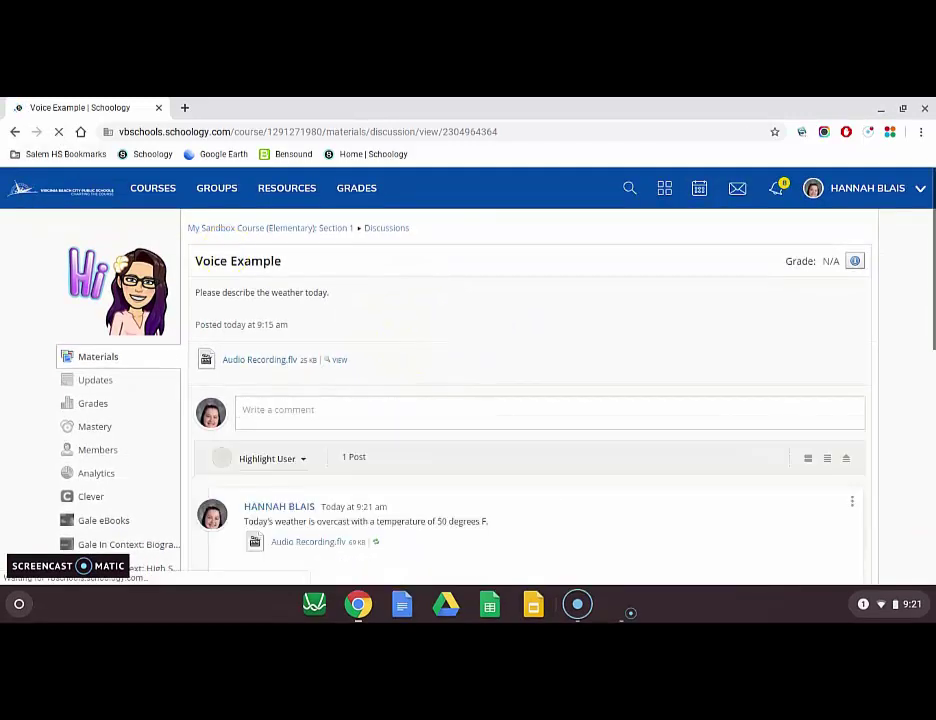
{"action": "scroll", "coordinate": [487, 366], "scroll_direction": "down", "scroll_amount": 1}
{"action": "scroll", "coordinate": [487, 366], "scroll_direction": "up", "scroll_amount": 1}
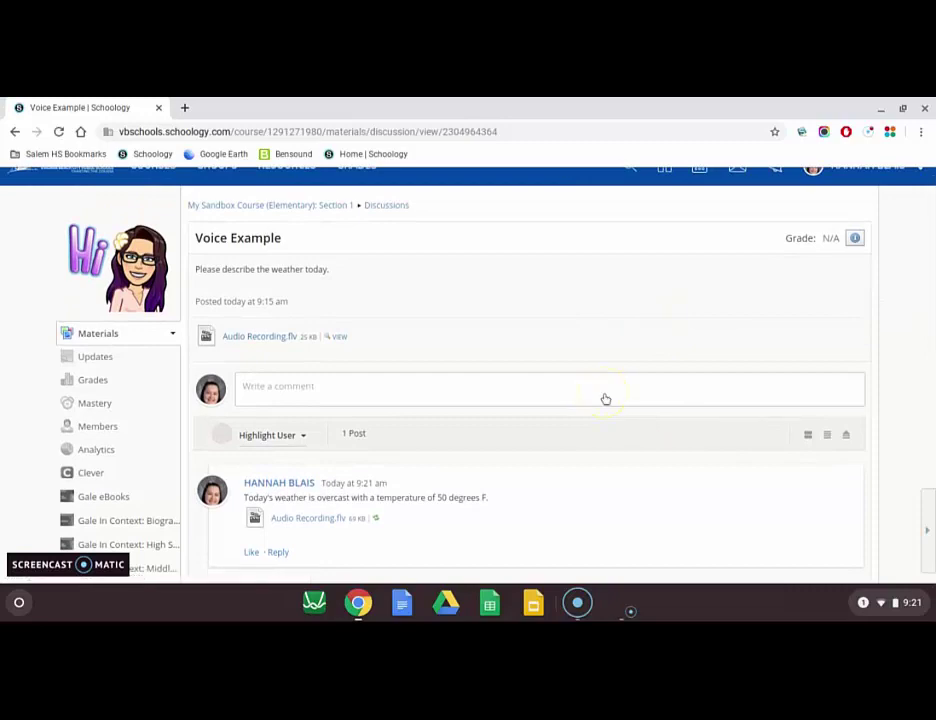
{"action": "scroll", "coordinate": [501, 448], "scroll_direction": "down", "scroll_amount": 1}
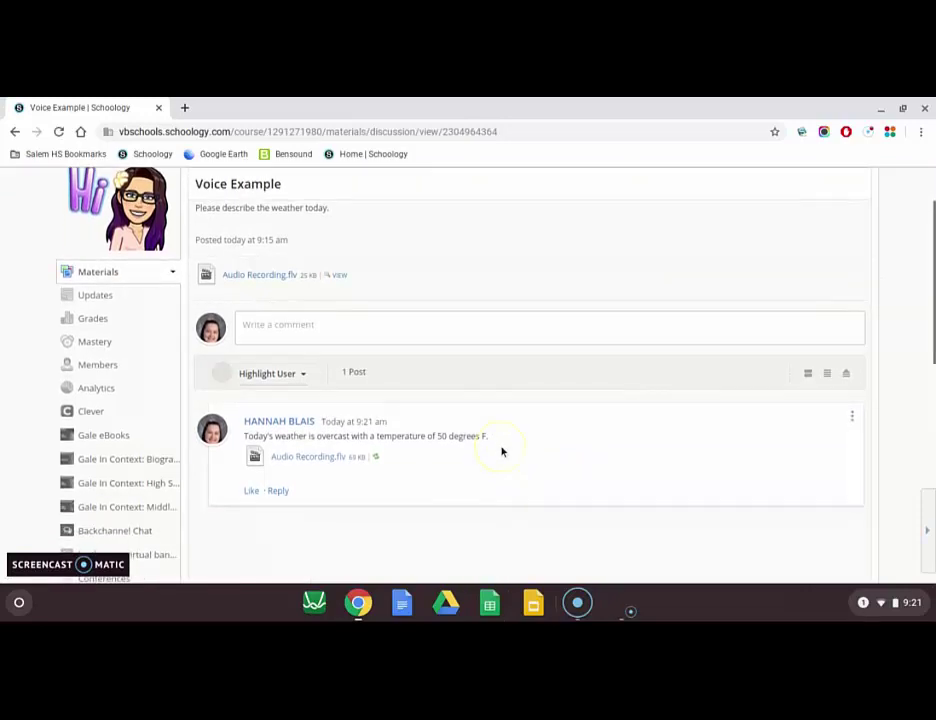